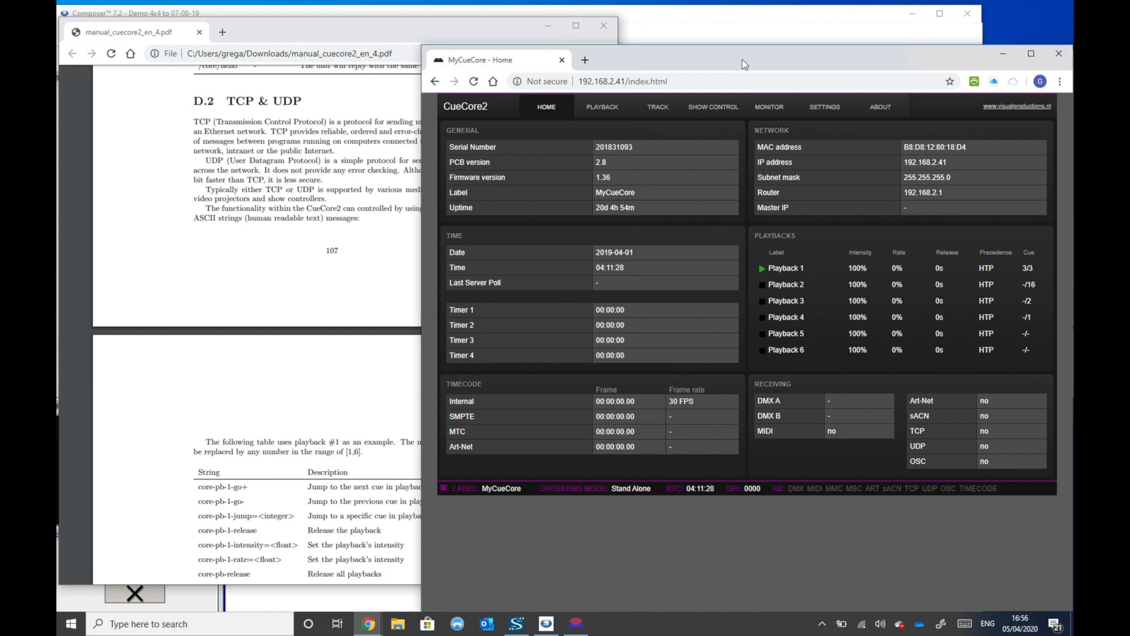
# - Review the manual's D.2 TCP & UDP section and its tables of playback and track command strings
pyautogui.click(323, 133)
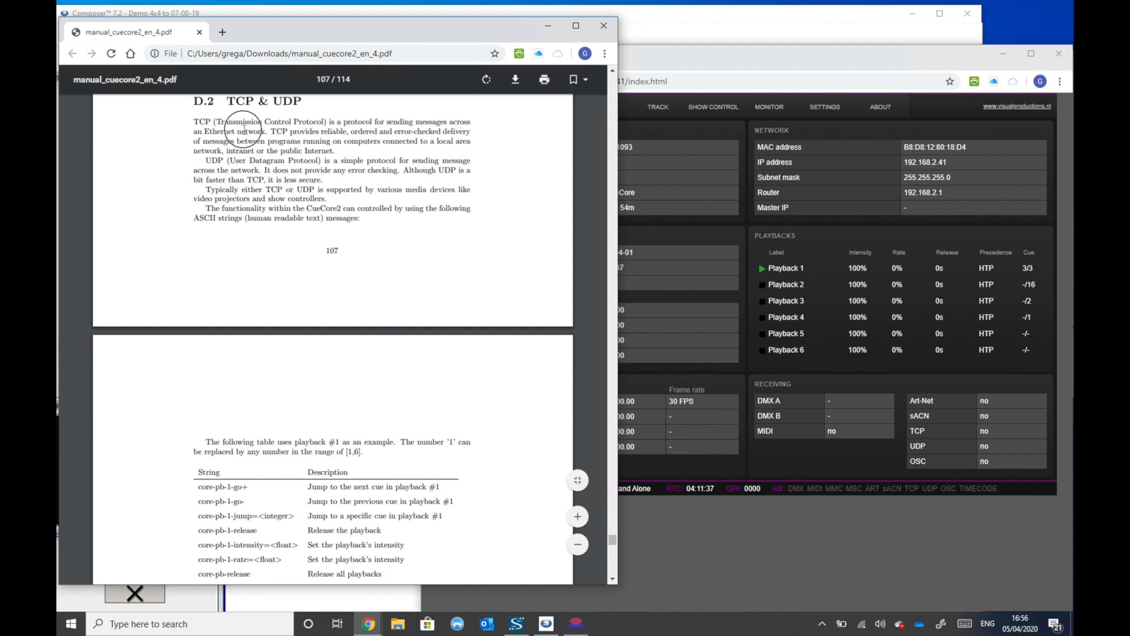
pyautogui.moveTo(227, 106); pyautogui.dragTo(311, 108)
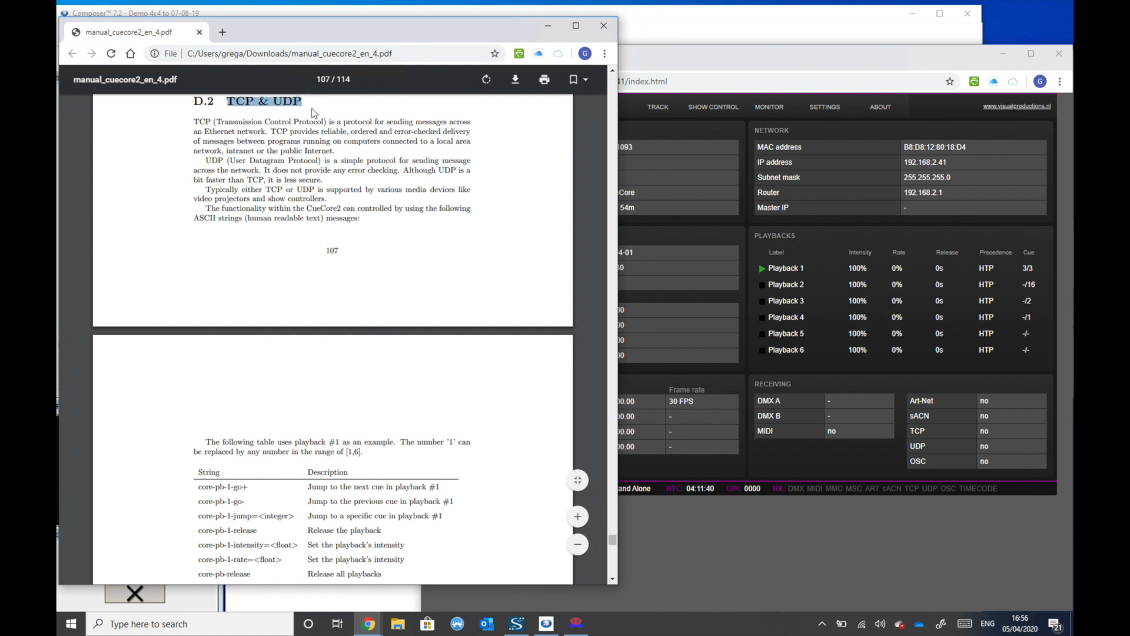
pyautogui.click(346, 163)
pyautogui.scroll(-2, 468, 345)
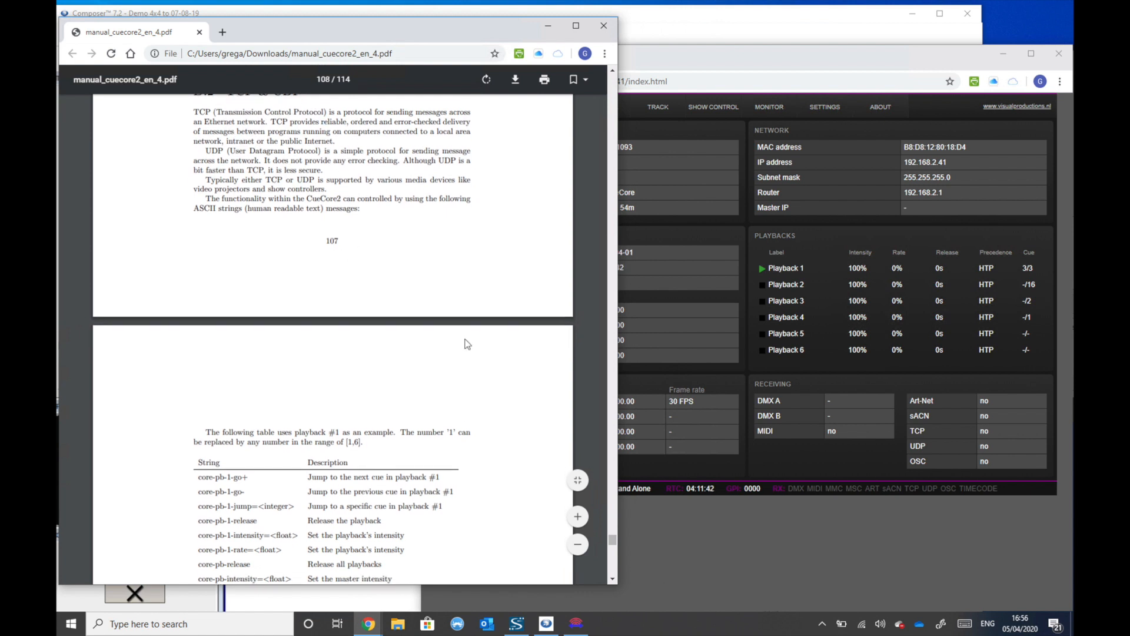
pyautogui.scroll(-3, 467, 344)
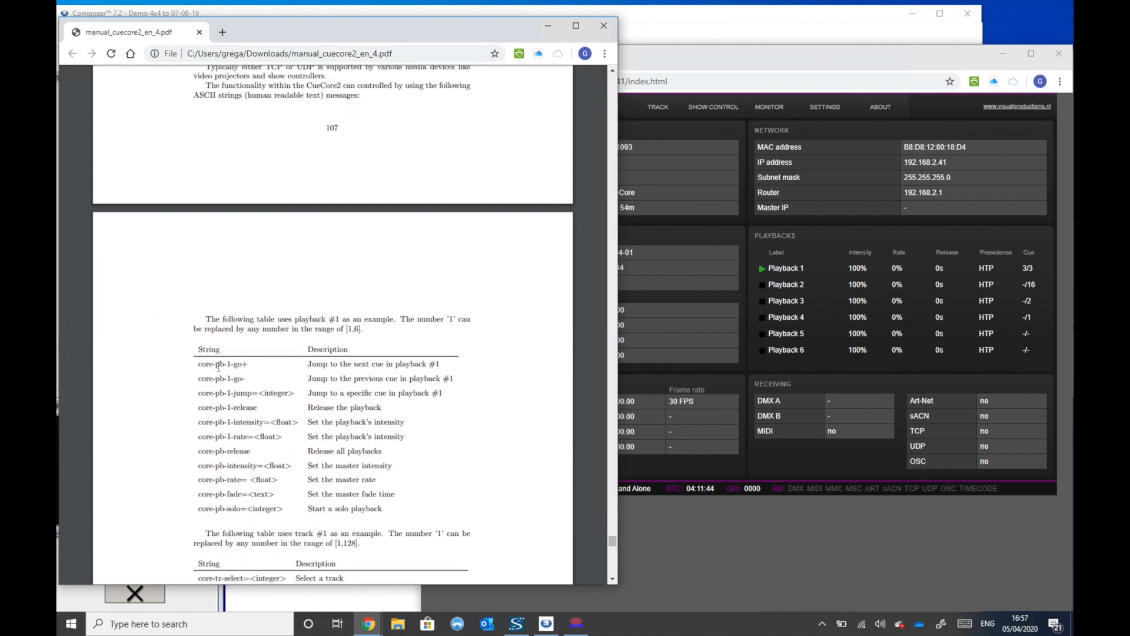
pyautogui.moveTo(198, 362); pyautogui.dragTo(265, 383)
pyautogui.click(274, 377)
pyautogui.scroll(-3, 268, 430)
pyautogui.scroll(-3, 268, 431)
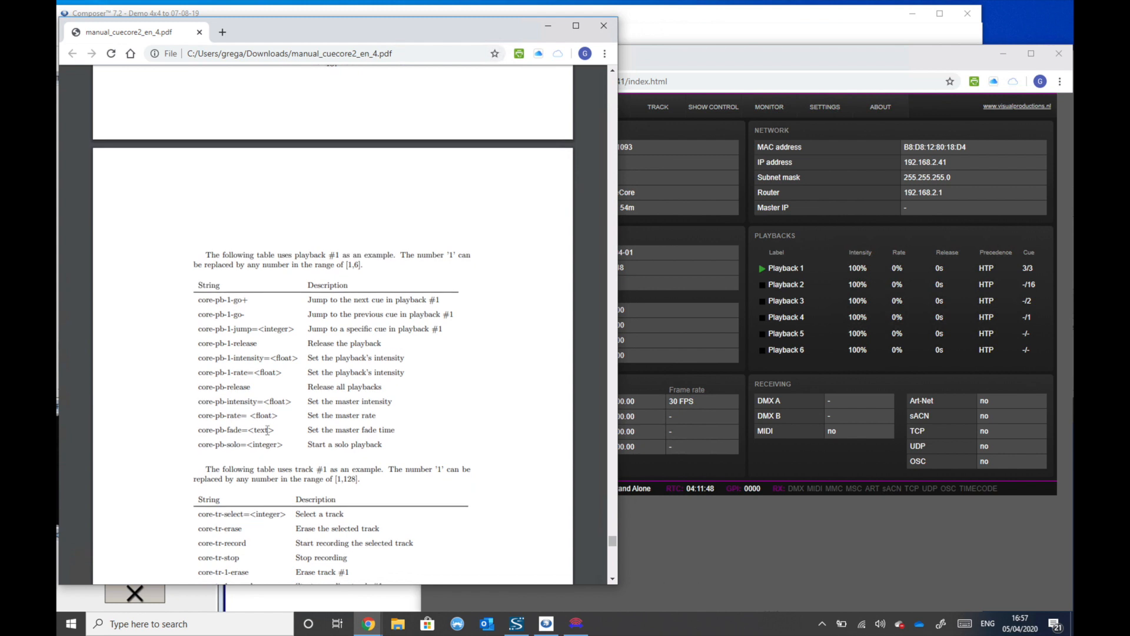
pyautogui.scroll(-2, 267, 430)
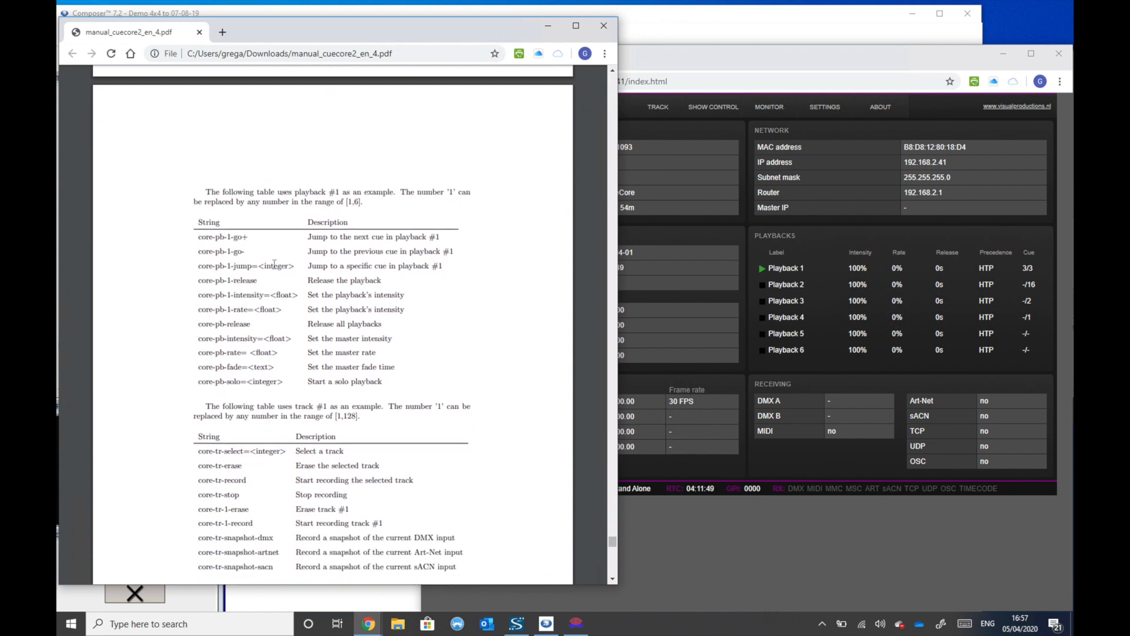
pyautogui.click(615, 578)
# - Check the receiving TCP and UDP ports on the CueCore2 settings page
pyautogui.click(692, 539)
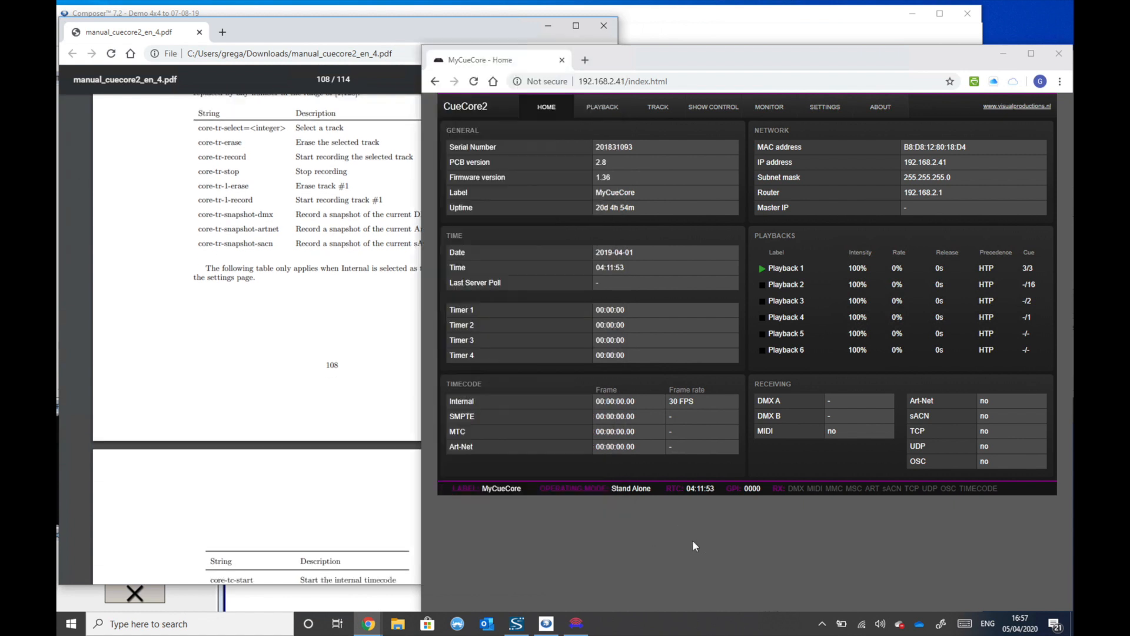
pyautogui.moveTo(683, 56); pyautogui.dragTo(678, 43)
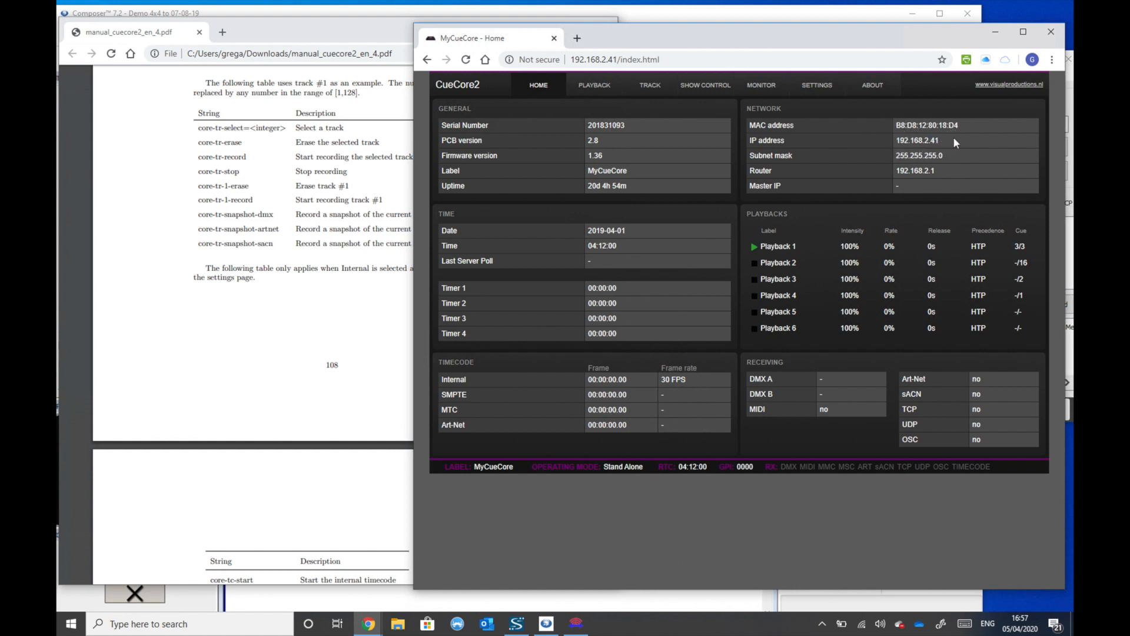
pyautogui.click(827, 86)
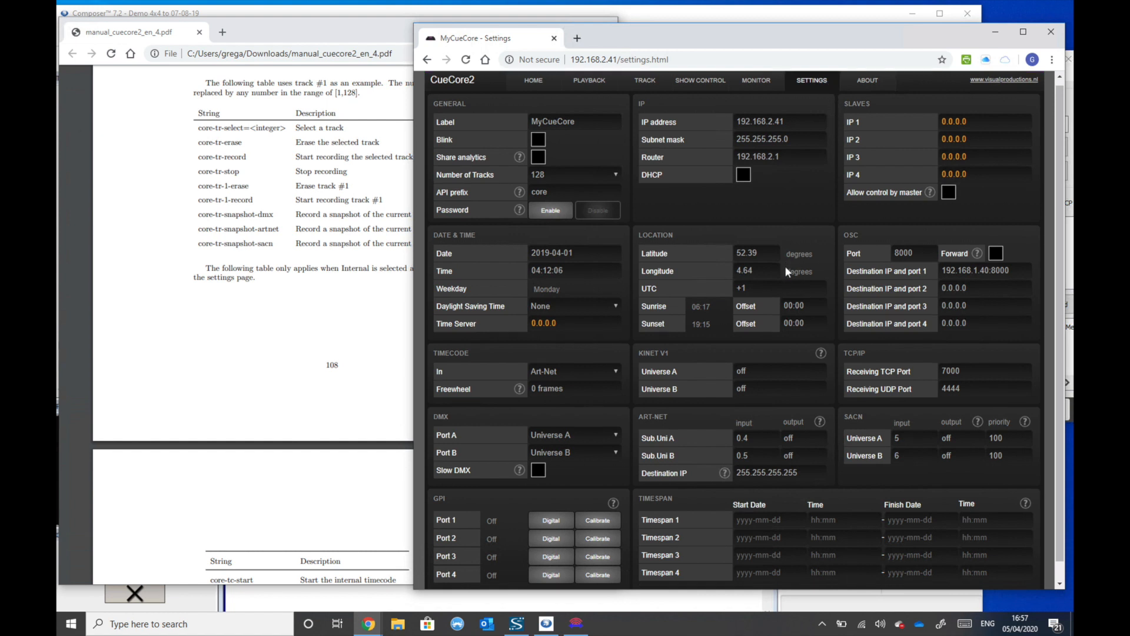
pyautogui.scroll(-1, 898, 392)
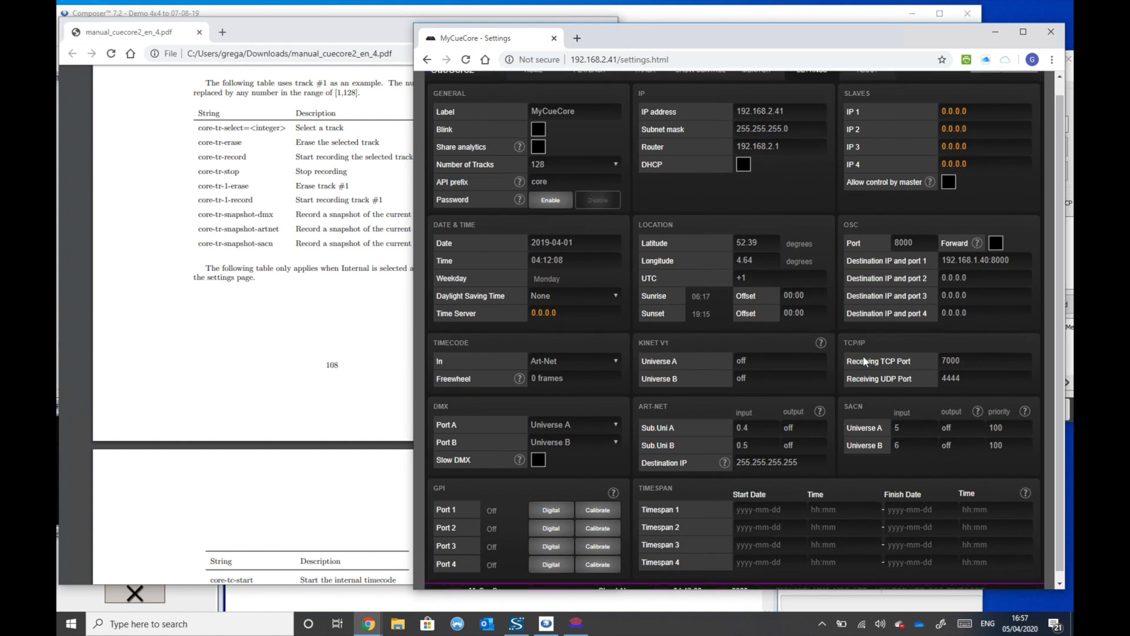
pyautogui.click(884, 357)
pyautogui.moveTo(847, 364); pyautogui.dragTo(943, 366)
pyautogui.moveTo(848, 379); pyautogui.dragTo(941, 390)
# - Open a Command Prompt, then reposition and heighten the CueCore2 browser window so its status bar shows
pyautogui.click(71, 623)
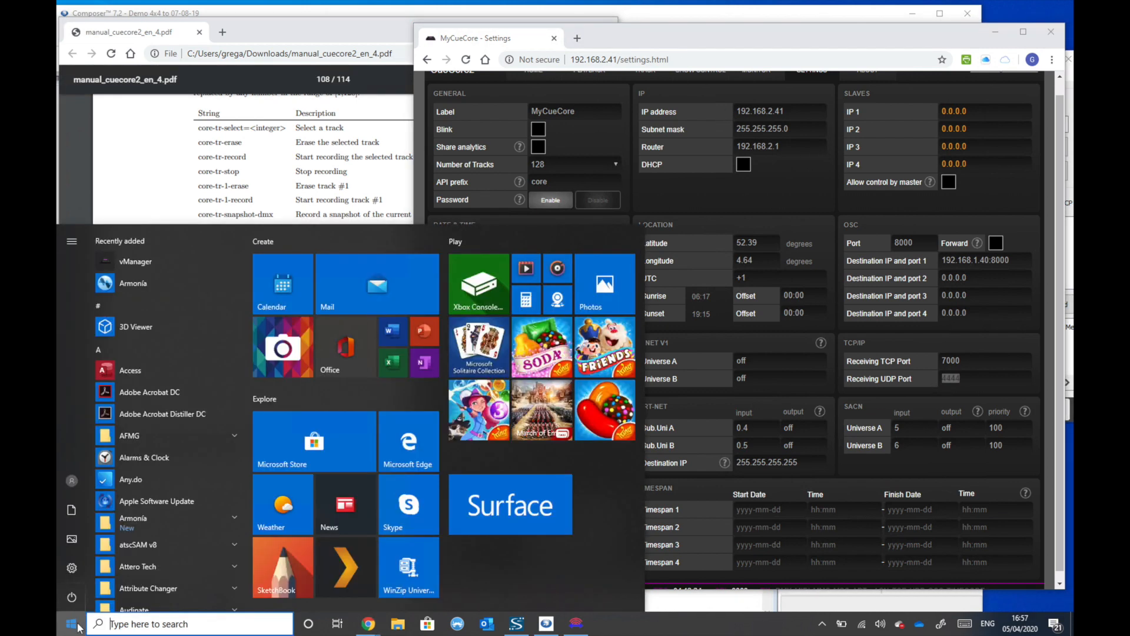
pyautogui.write('cr')
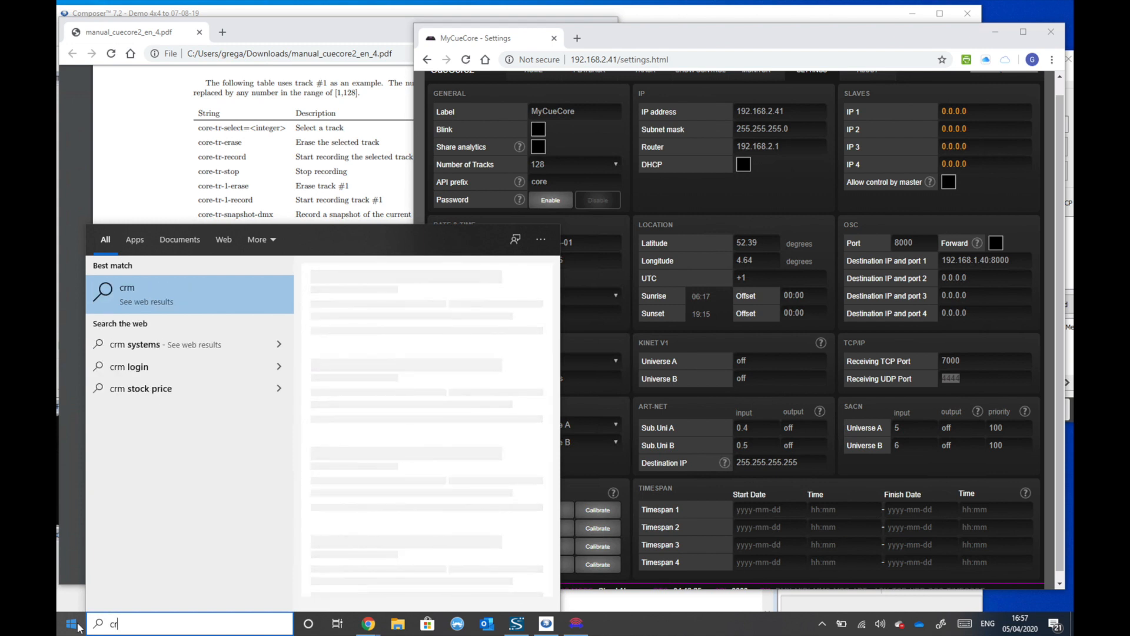
pyautogui.press('BackSpace')
pyautogui.write('md')
pyautogui.press('Return')
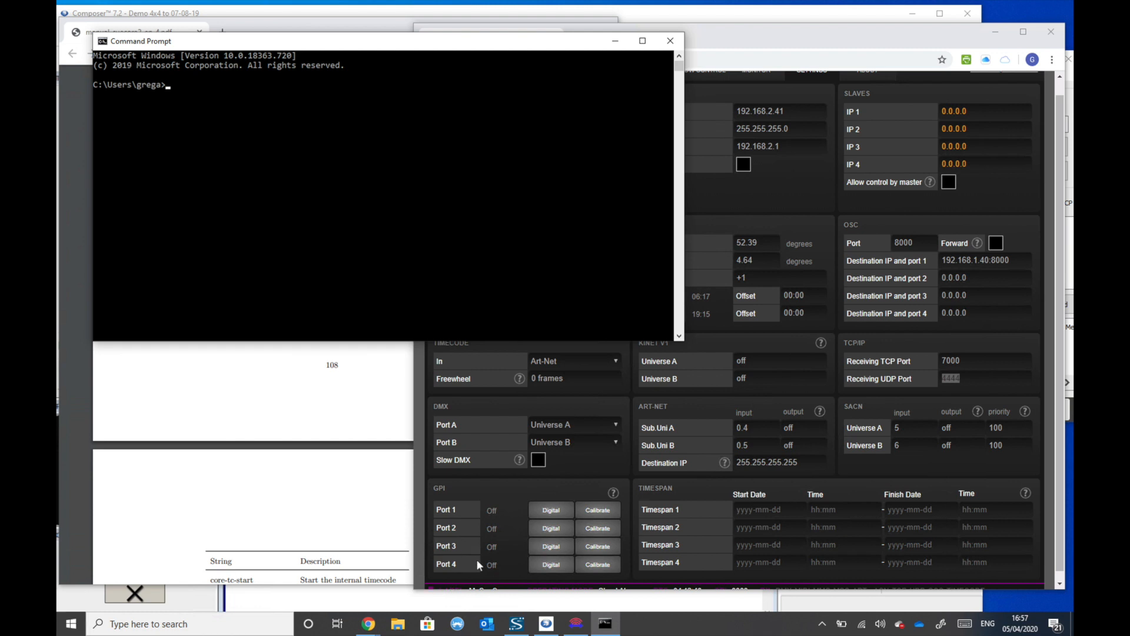
pyautogui.moveTo(874, 36); pyautogui.dragTo(878, 25)
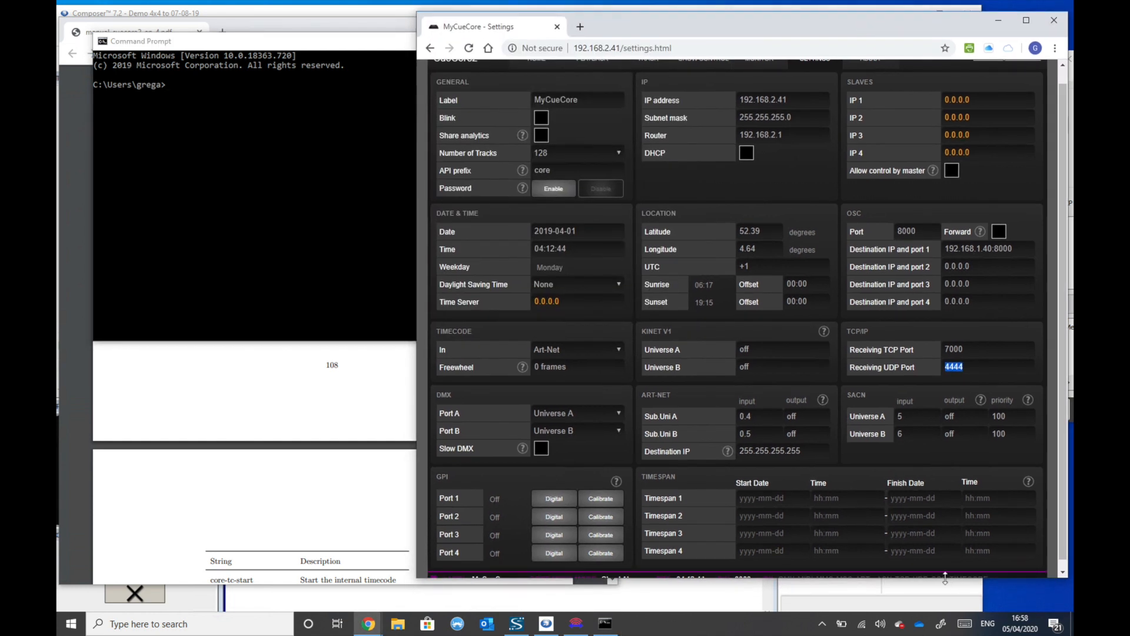
pyautogui.moveTo(947, 577); pyautogui.dragTo(945, 596)
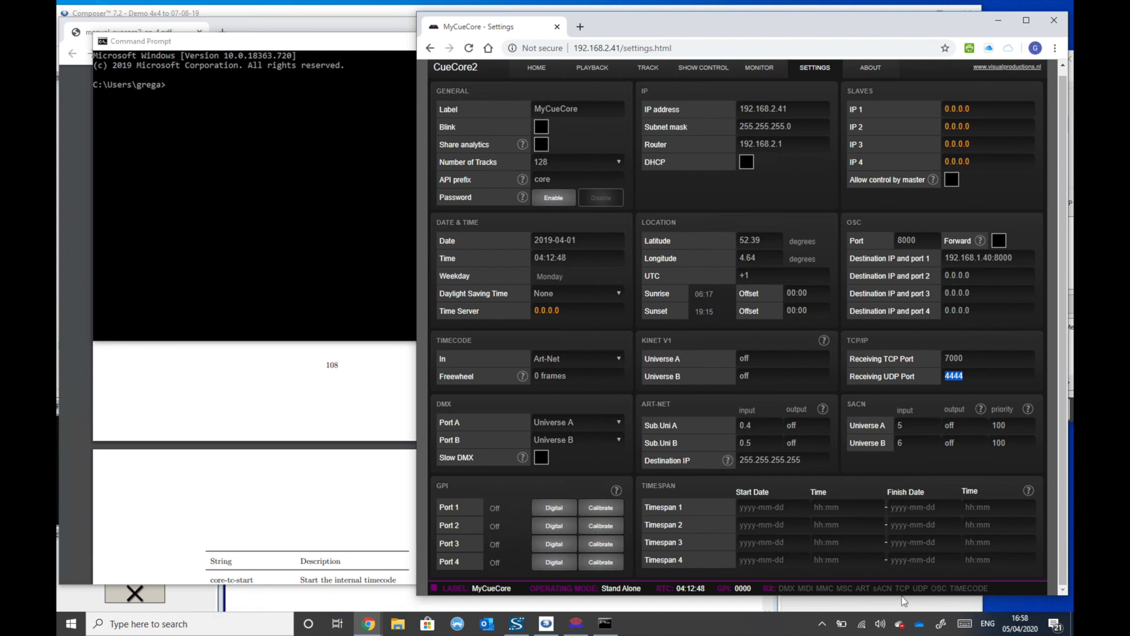
# - Start a Telnet session from the Command Prompt to 192.168.2.41 on port 7000
pyautogui.click(220, 110)
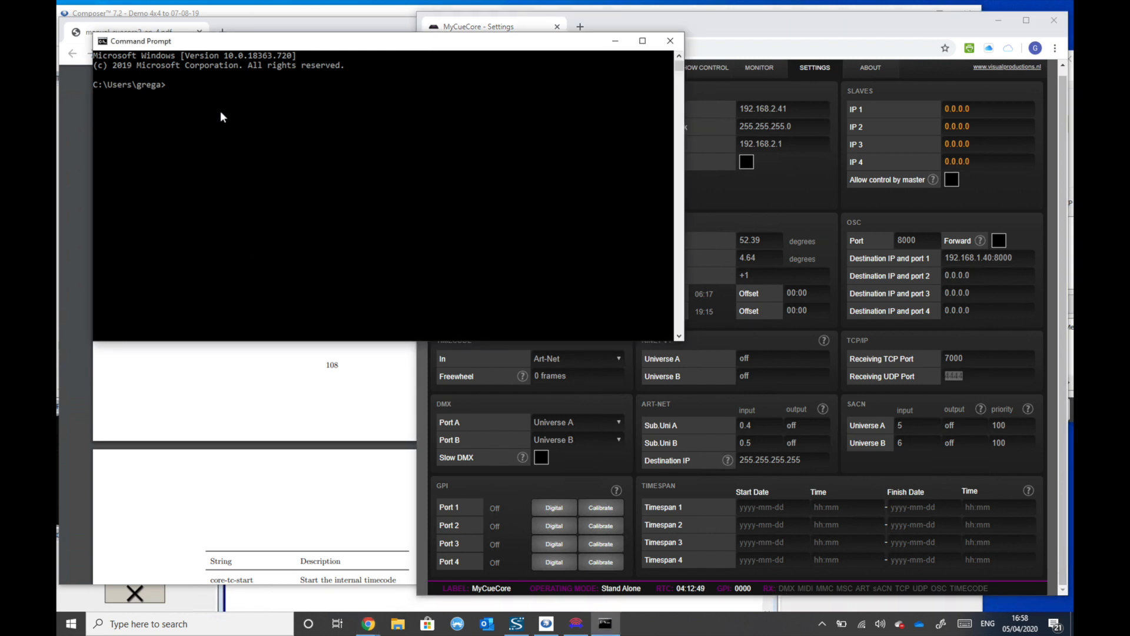
pyautogui.click(208, 94)
pyautogui.write('telnet 192.168.2.41')
pyautogui.click(921, 389)
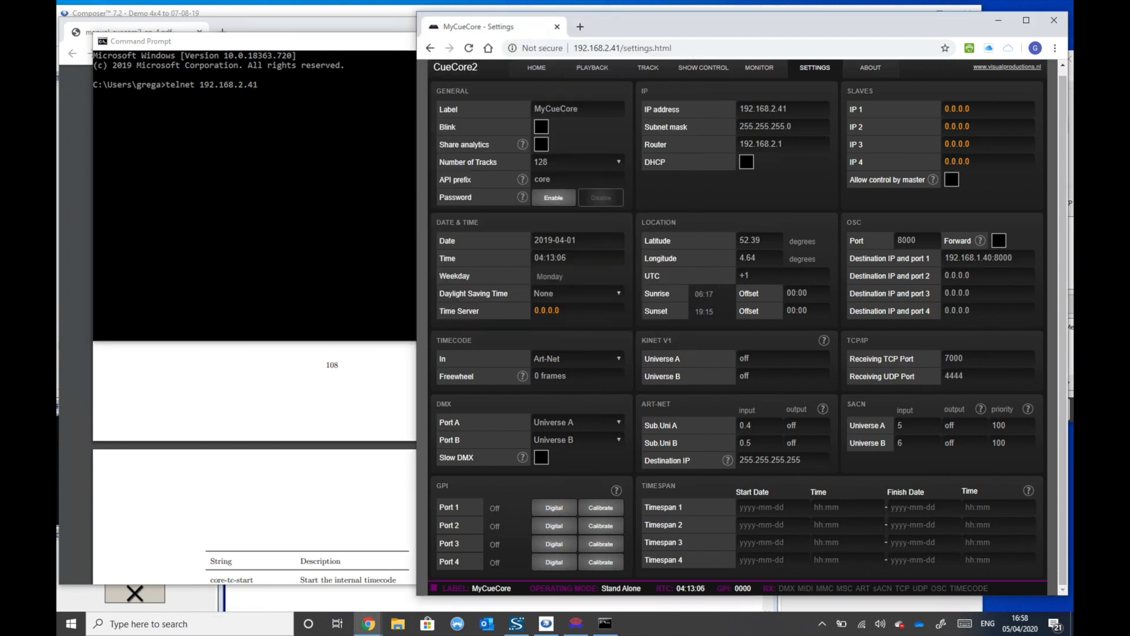
pyautogui.click(263, 150)
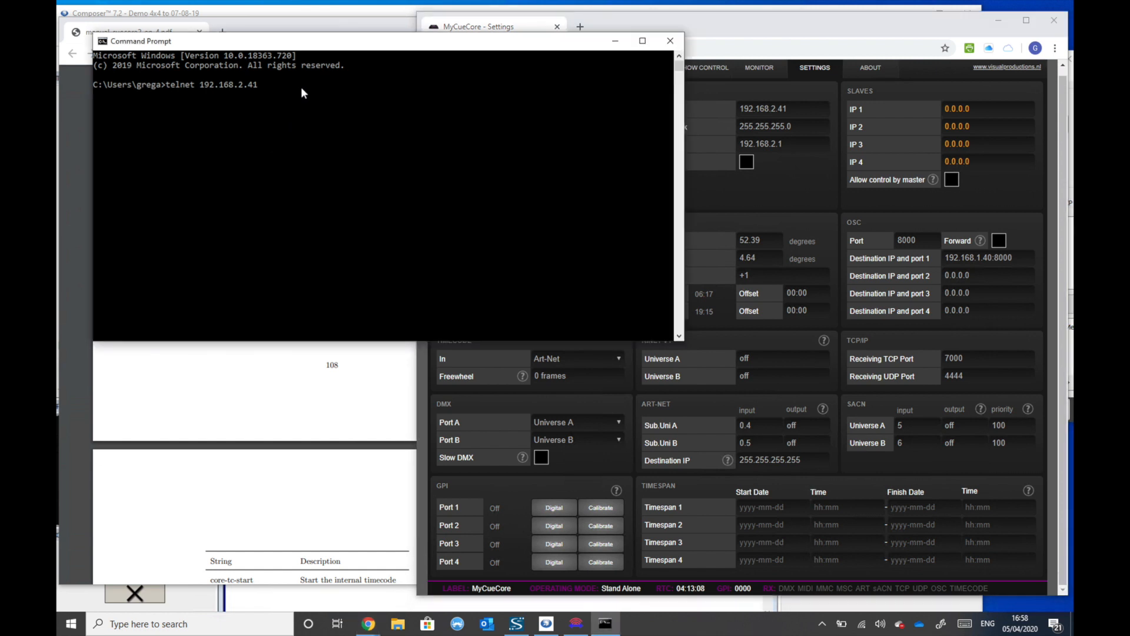
pyautogui.click(299, 86)
pyautogui.write('7000')
pyautogui.press('Return')
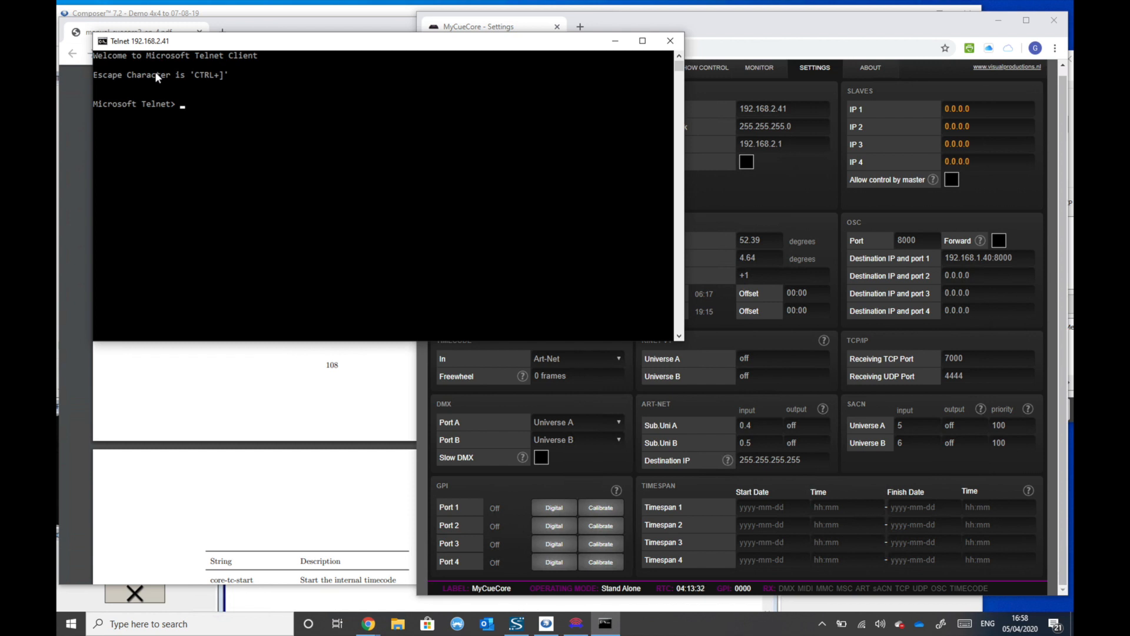
# - Look up the hello string in the manual and send core-hello to the CueCore2 through Telnet
pyautogui.write('sen')
pyautogui.click(300, 377)
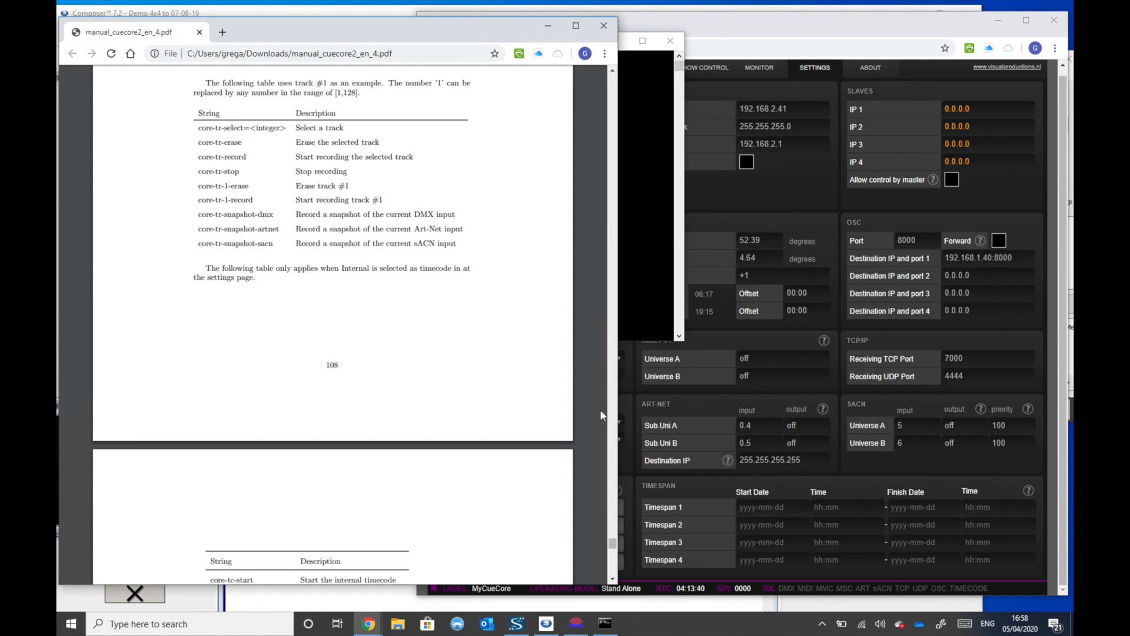
pyautogui.click(612, 580)
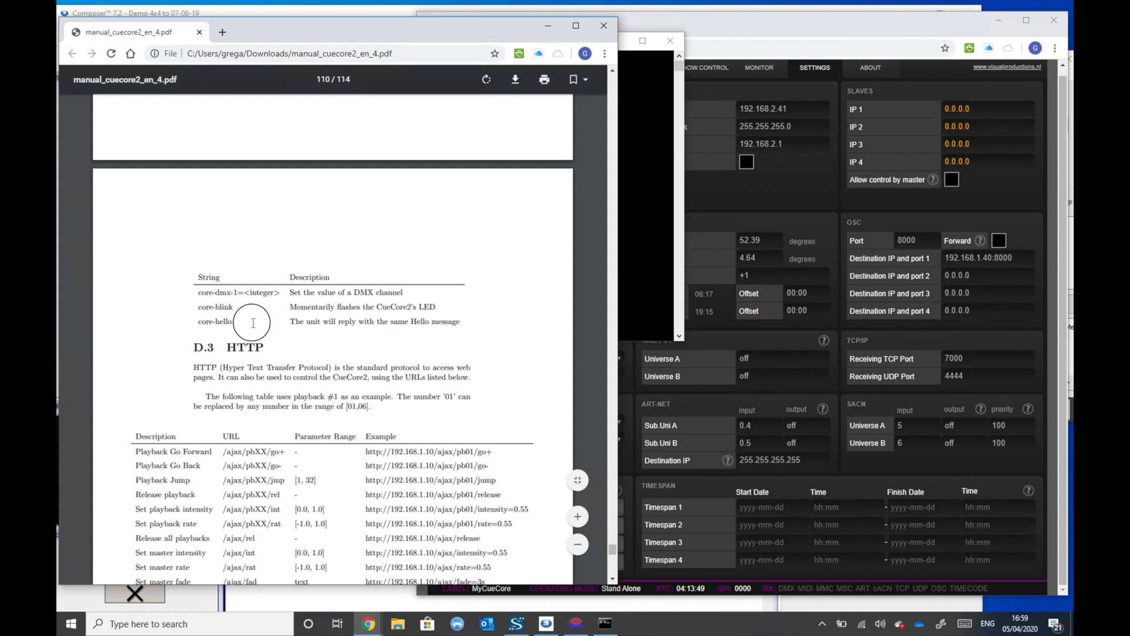
pyautogui.moveTo(199, 321); pyautogui.dragTo(231, 322)
pyautogui.click(639, 251)
pyautogui.write('core')
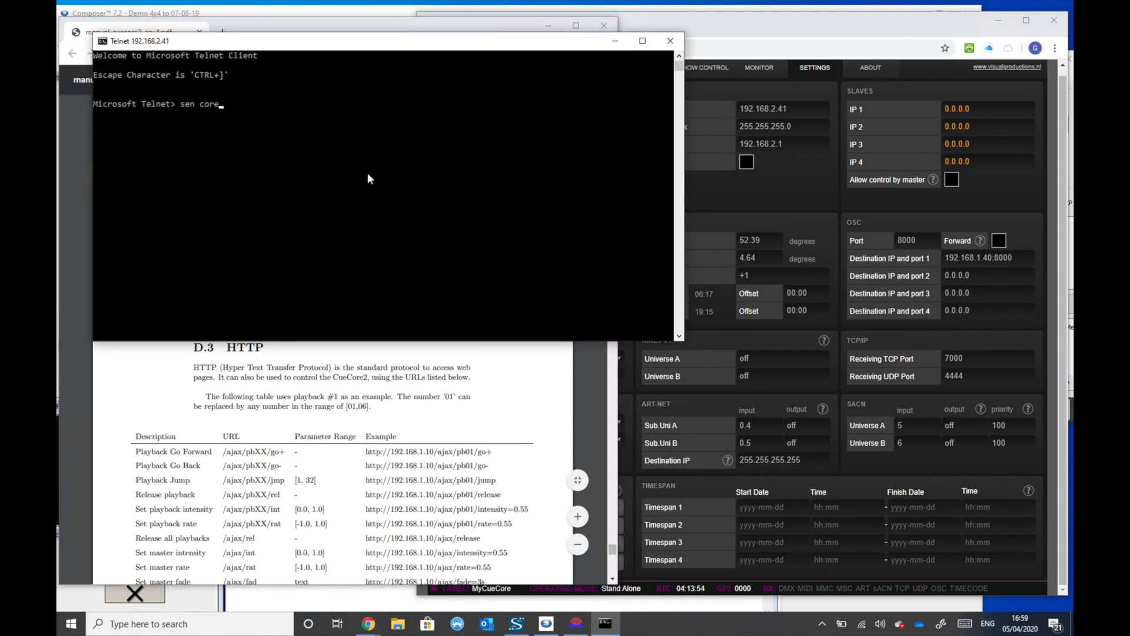
pyautogui.write('-hello')
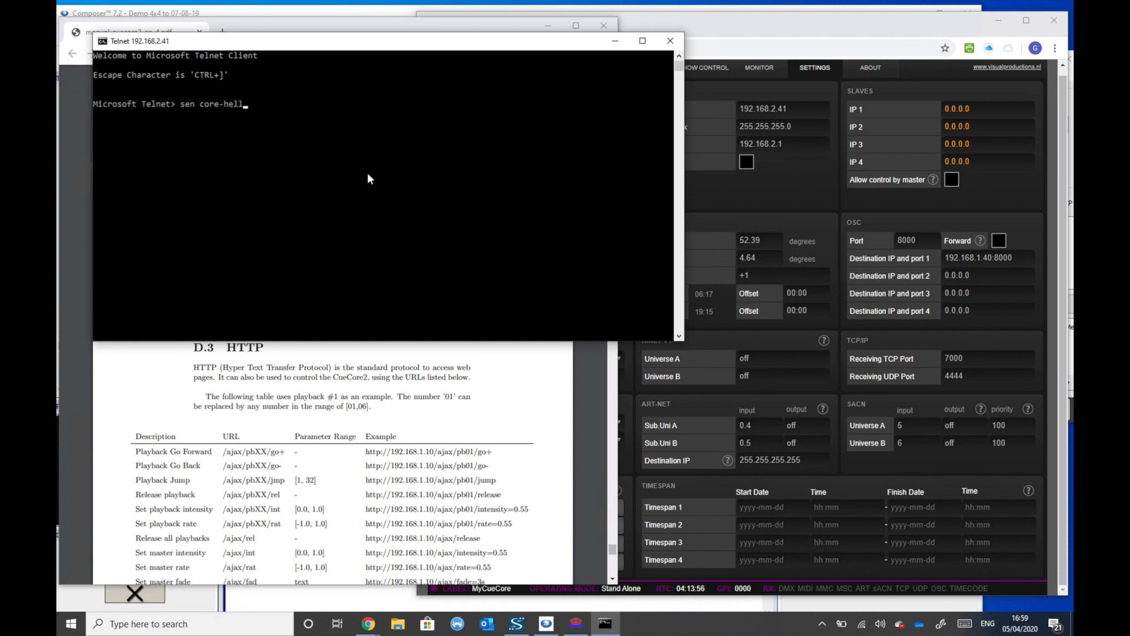
pyautogui.press('Return')
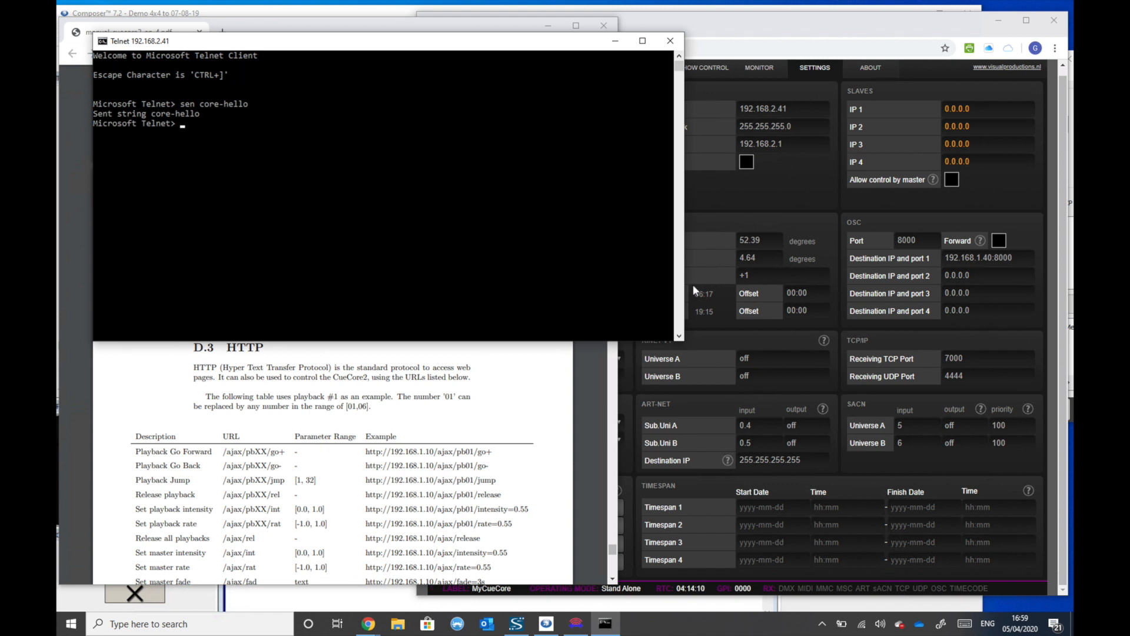
# - Go back through the manual to the table of playback #1 command strings
pyautogui.click(501, 401)
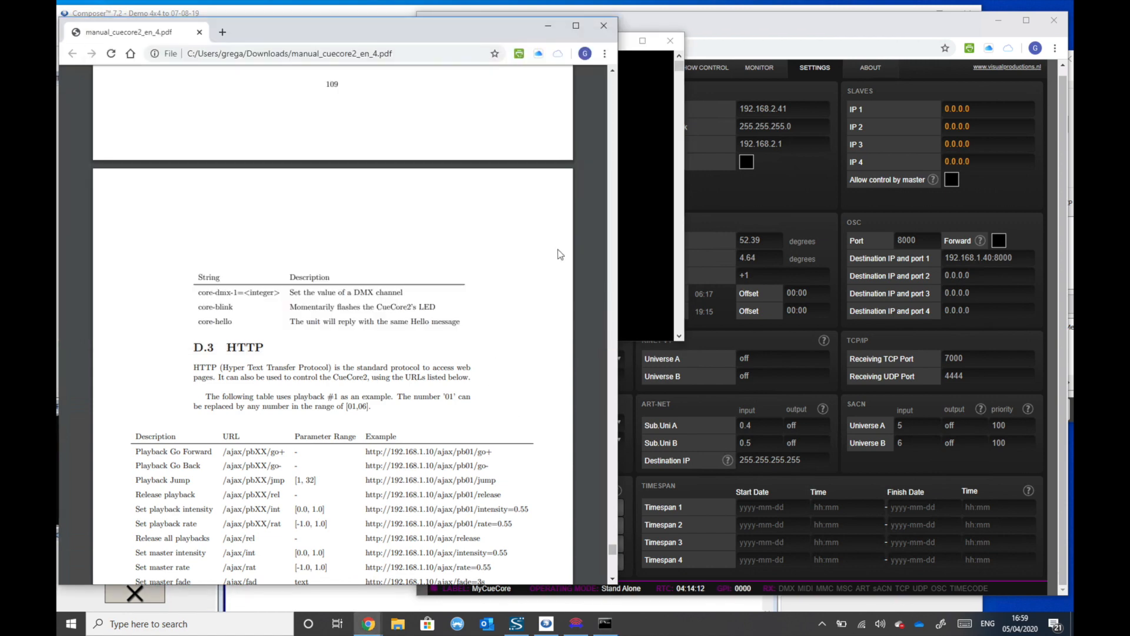
pyautogui.click(612, 88)
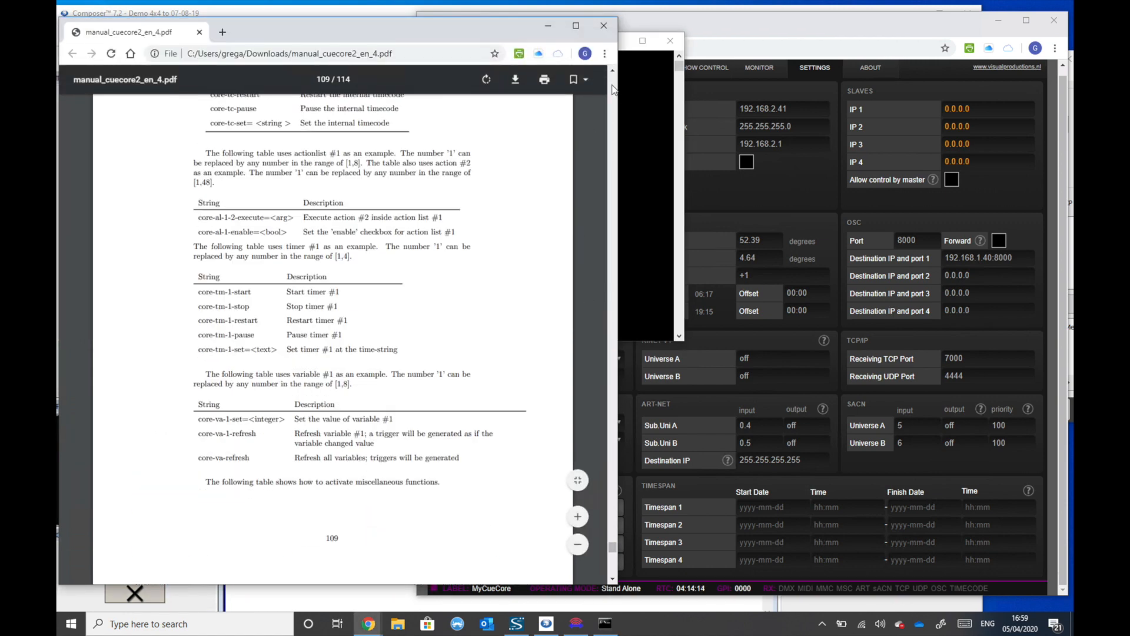
pyautogui.click(612, 88)
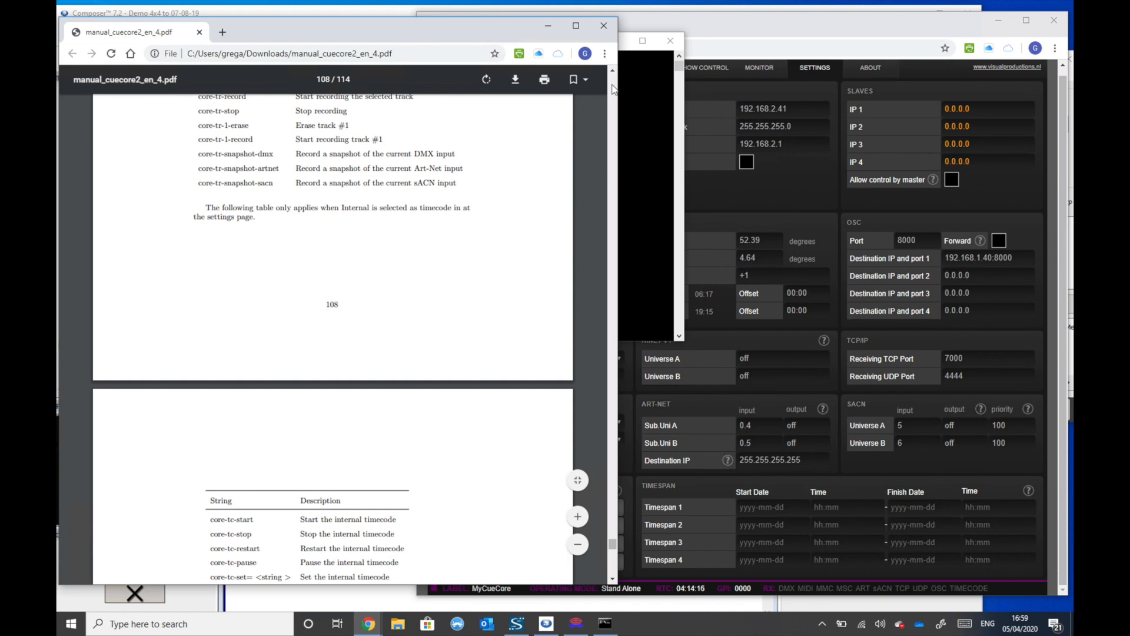
pyautogui.click(613, 87)
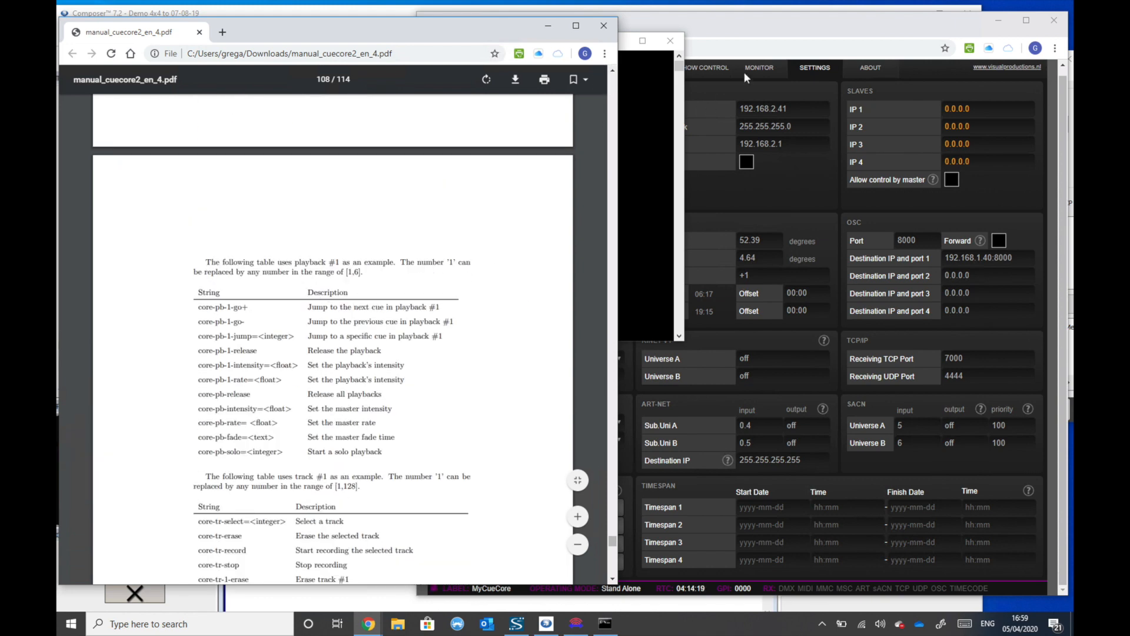
# - Show the CueCore2 Playback page and narrow its window so the manual's command table stays readable beside it
pyautogui.click(755, 24)
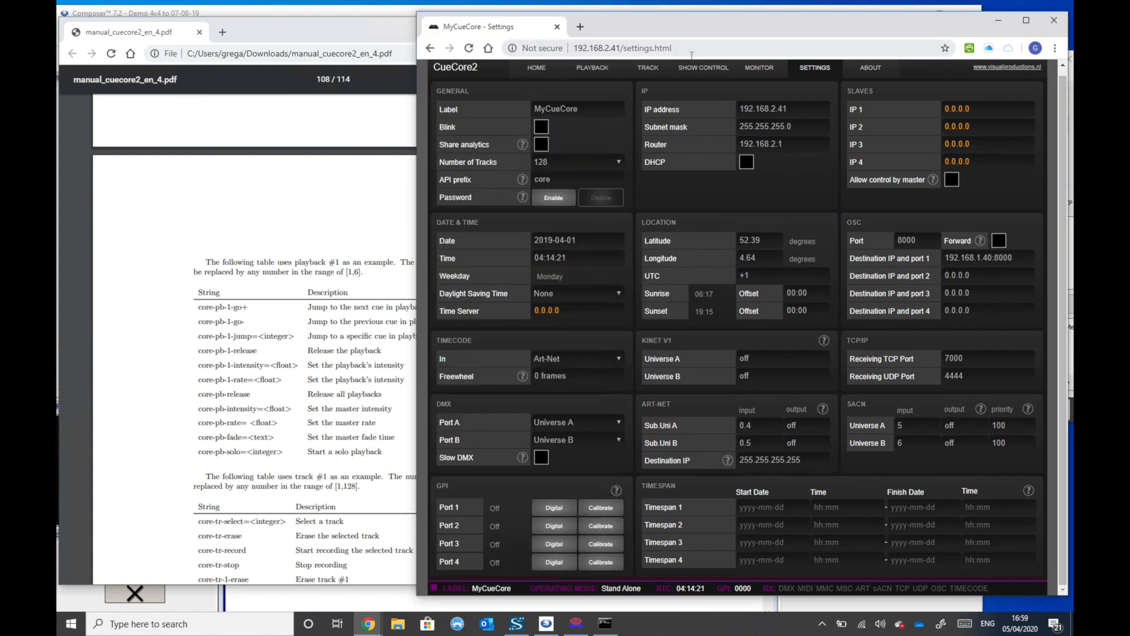
pyautogui.click(593, 74)
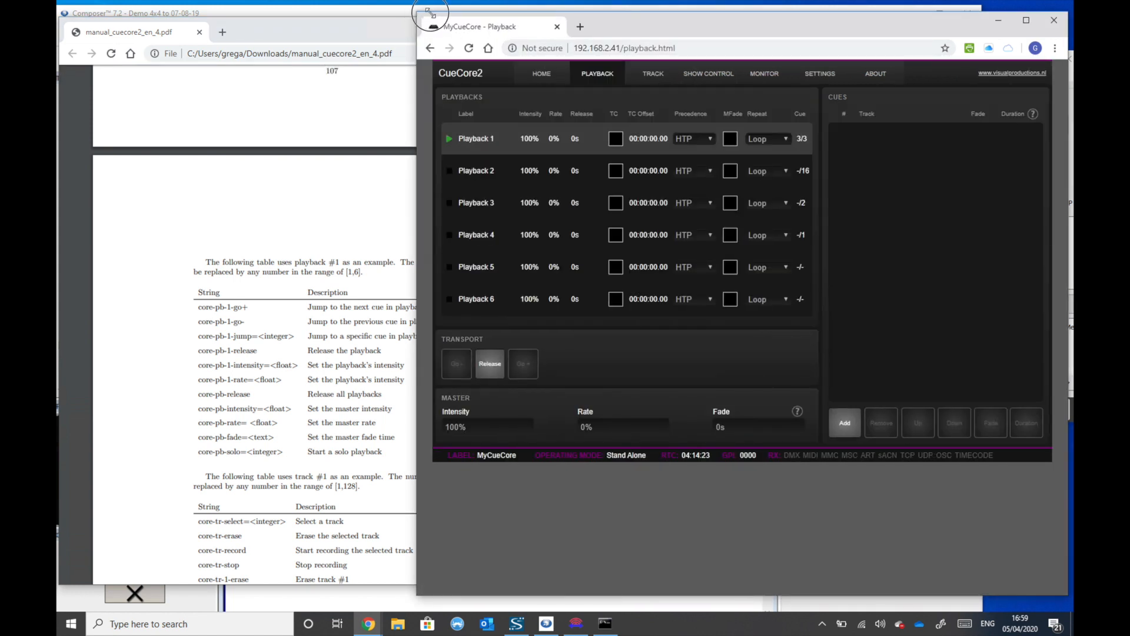
pyautogui.moveTo(417, 12); pyautogui.dragTo(511, 14)
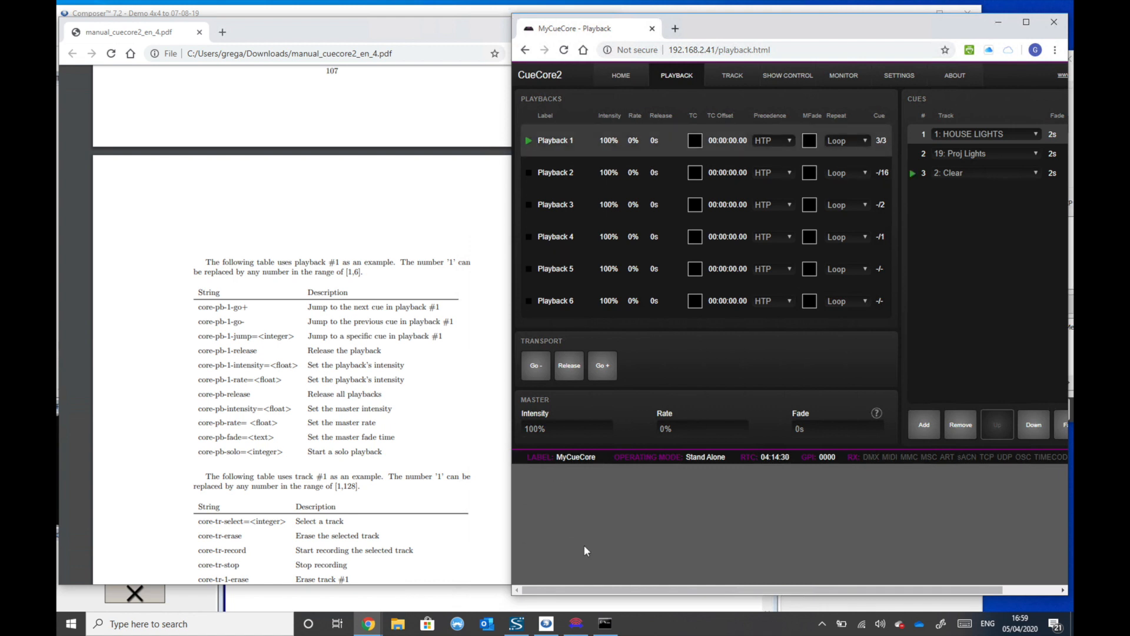
# - Send core-pb-1-release through Telnet and check Playback 1 on the CueCore2 Playback page
pyautogui.click(607, 619)
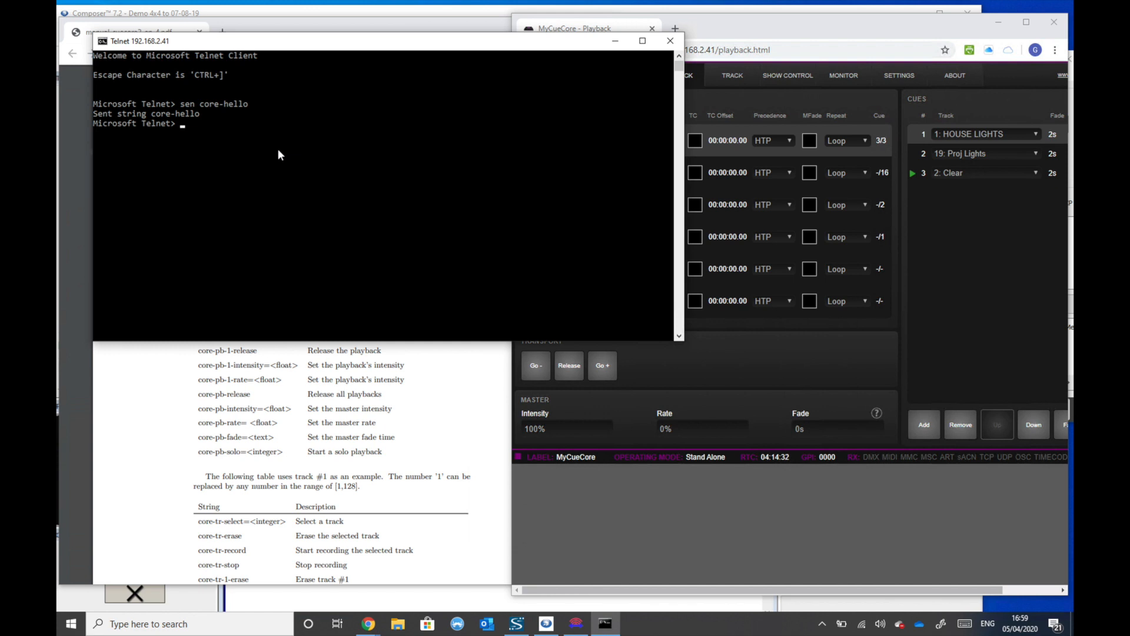
pyautogui.write('sen core-pb-1-release')
pyautogui.press('Return')
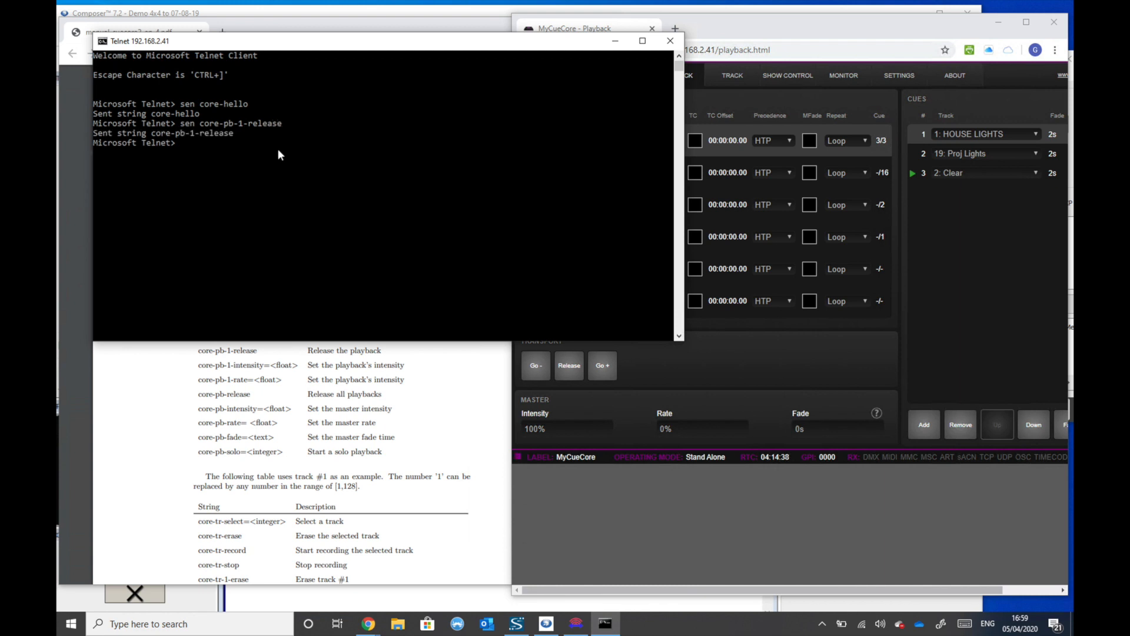
pyautogui.click(954, 277)
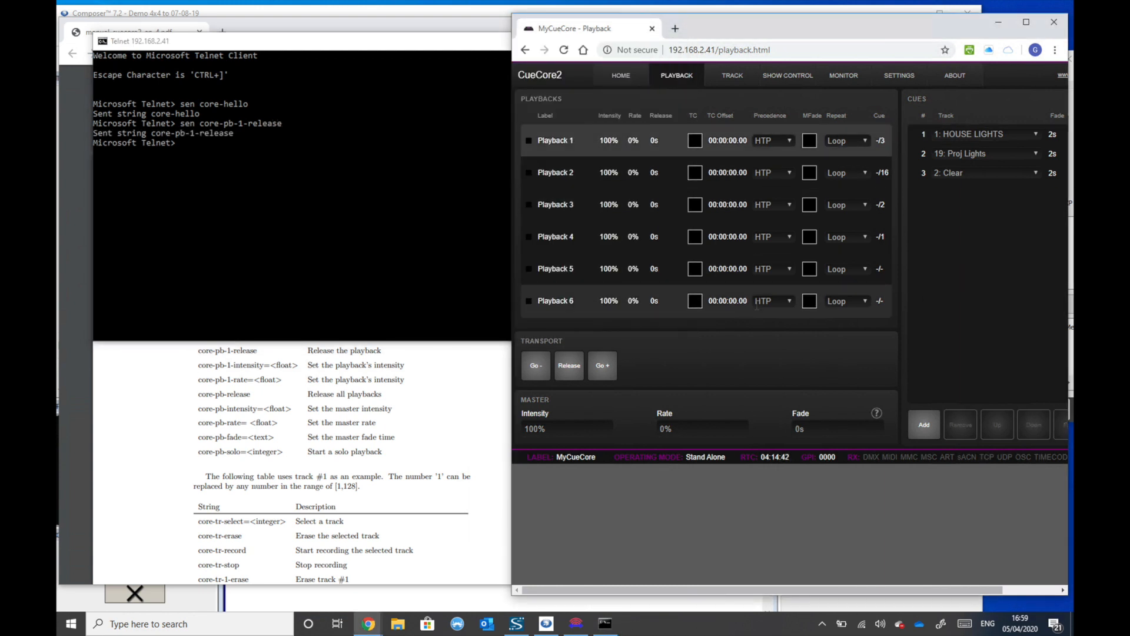
pyautogui.click(164, 126)
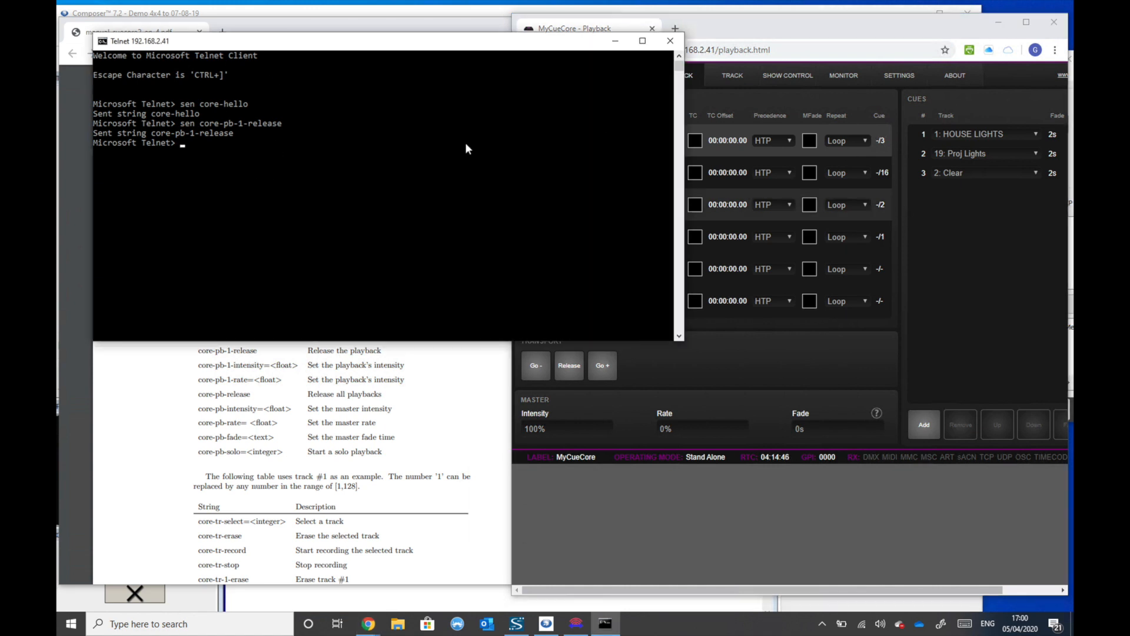
# - Close the Telnet session and switch to Packet Sender, with its window placed over the manual and Playback page
pyautogui.click(670, 41)
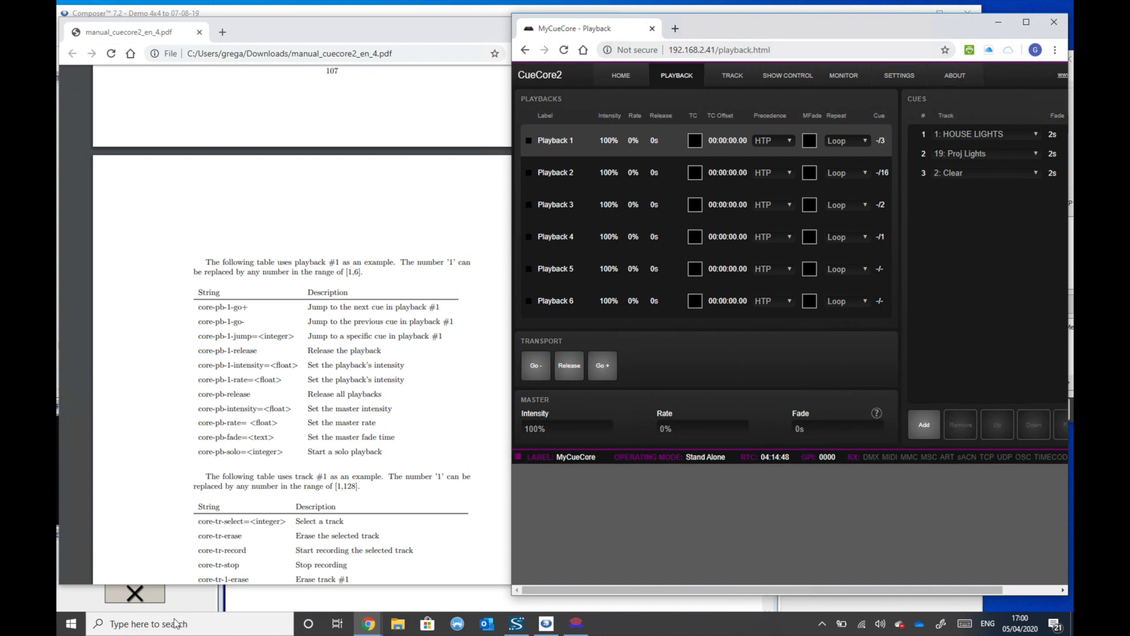
pyautogui.click(70, 623)
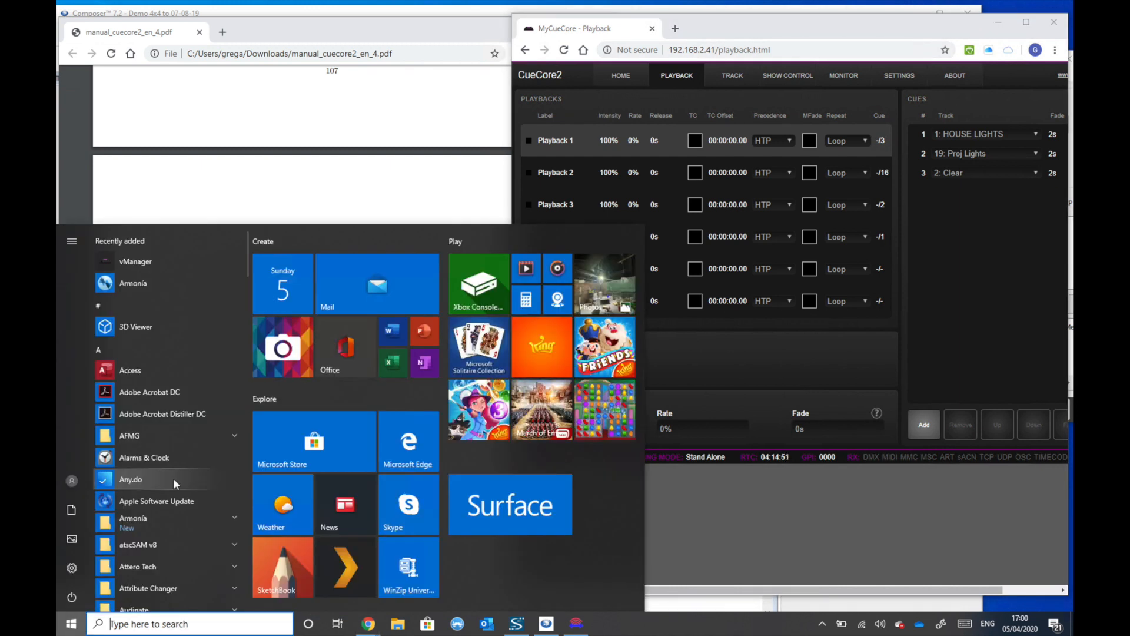
pyautogui.click(576, 624)
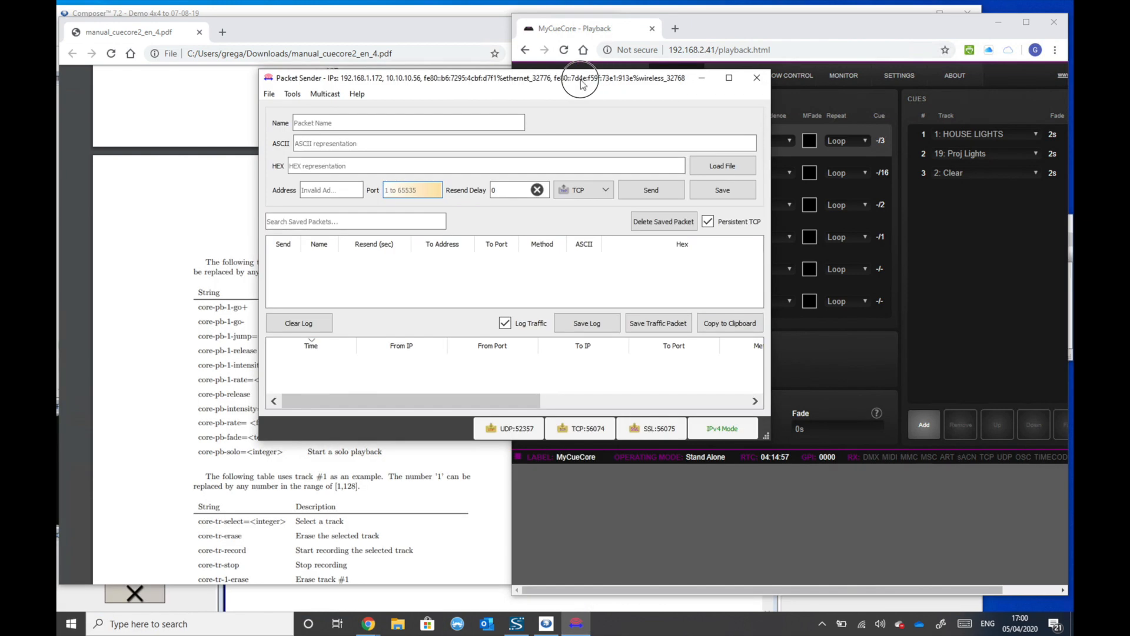
pyautogui.moveTo(581, 84); pyautogui.dragTo(430, 52)
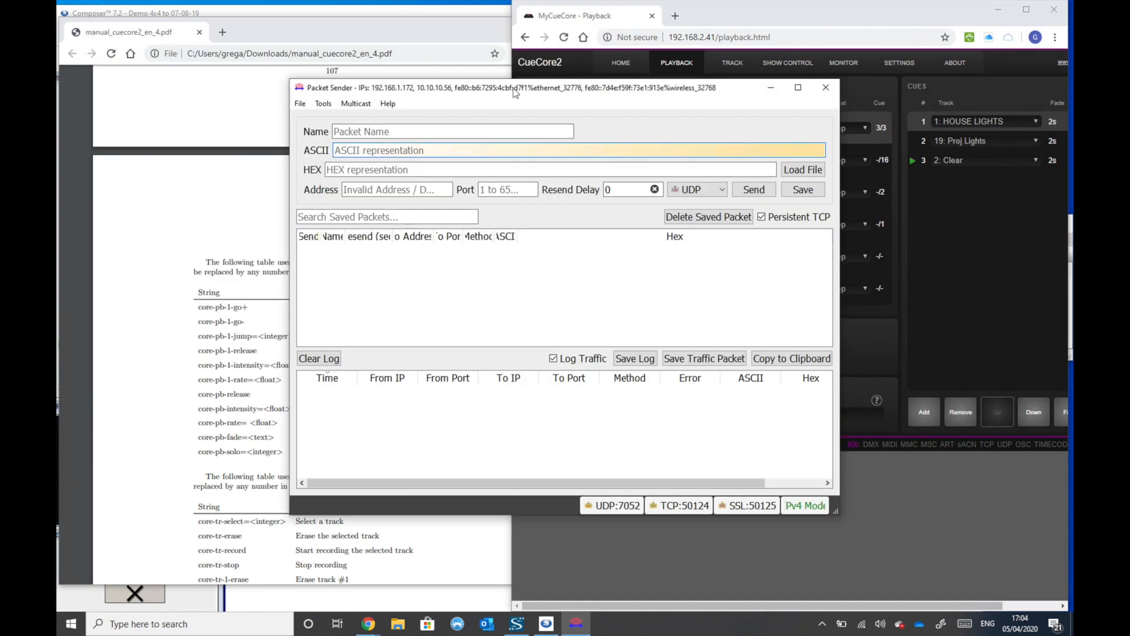
# - Set up a UDP packet with the ASCII string core-pb-1-go+ for address 192.168.2.41 on port 4444
pyautogui.write('core-pb-1-go+')
pyautogui.press('Tab')
pyautogui.press('Tab')
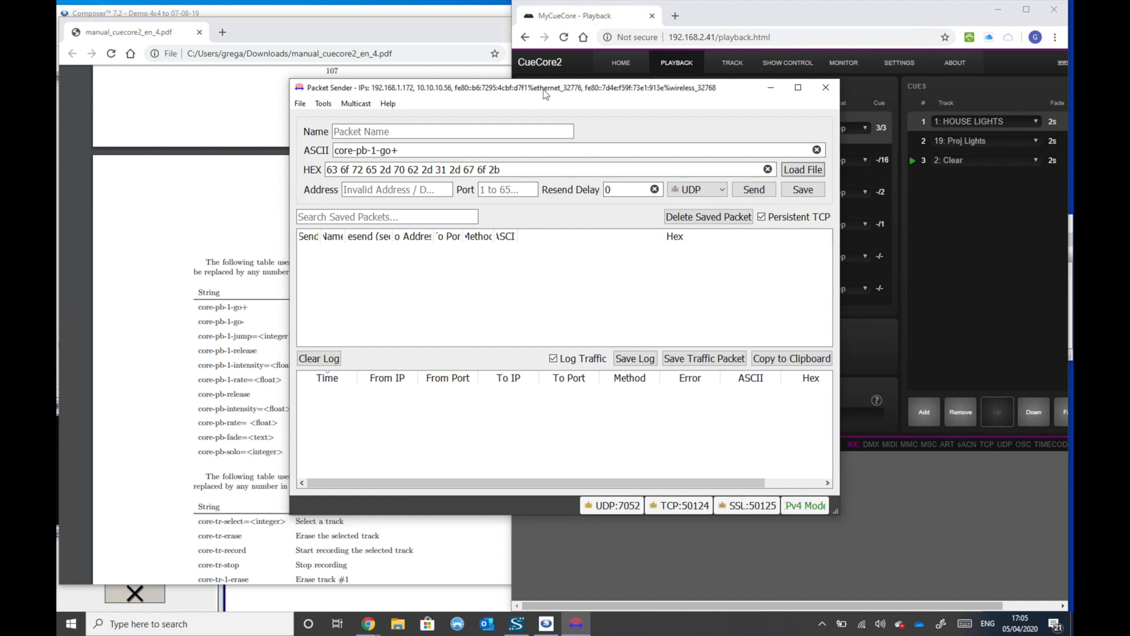
pyautogui.click(399, 190)
pyautogui.write('192.1')
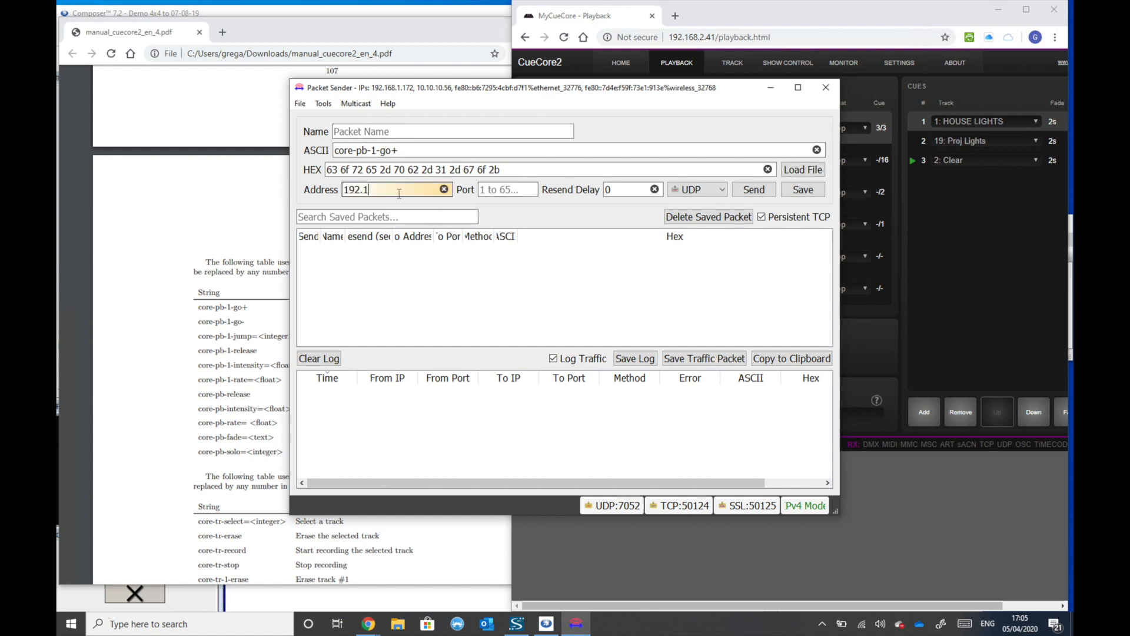
pyautogui.write('68.2.41')
pyautogui.press('Tab')
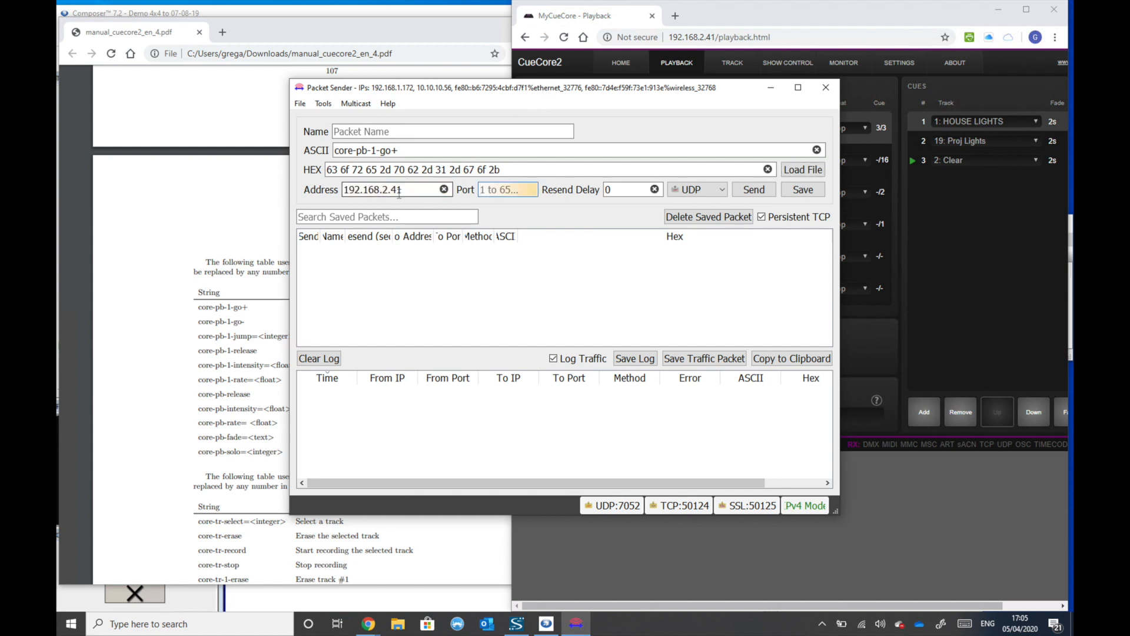
pyautogui.write('4444')
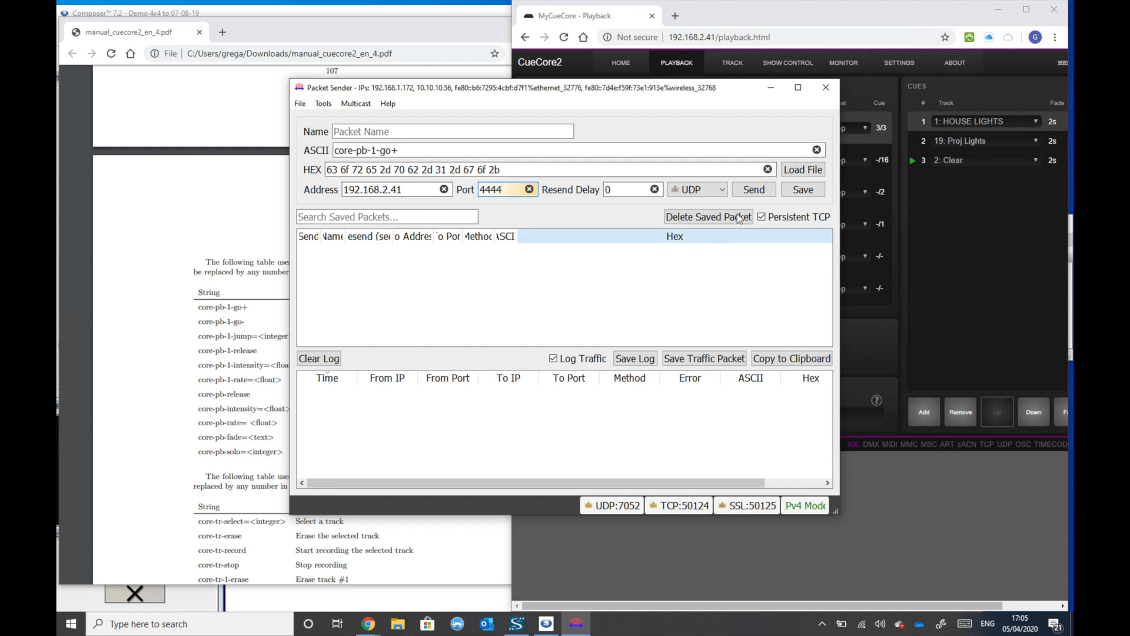
pyautogui.click(715, 190)
pyautogui.click(694, 214)
# - Append the carriage return \r to the ASCII string and send the packet twice, keeping Playback 1's cues in view
pyautogui.click(465, 152)
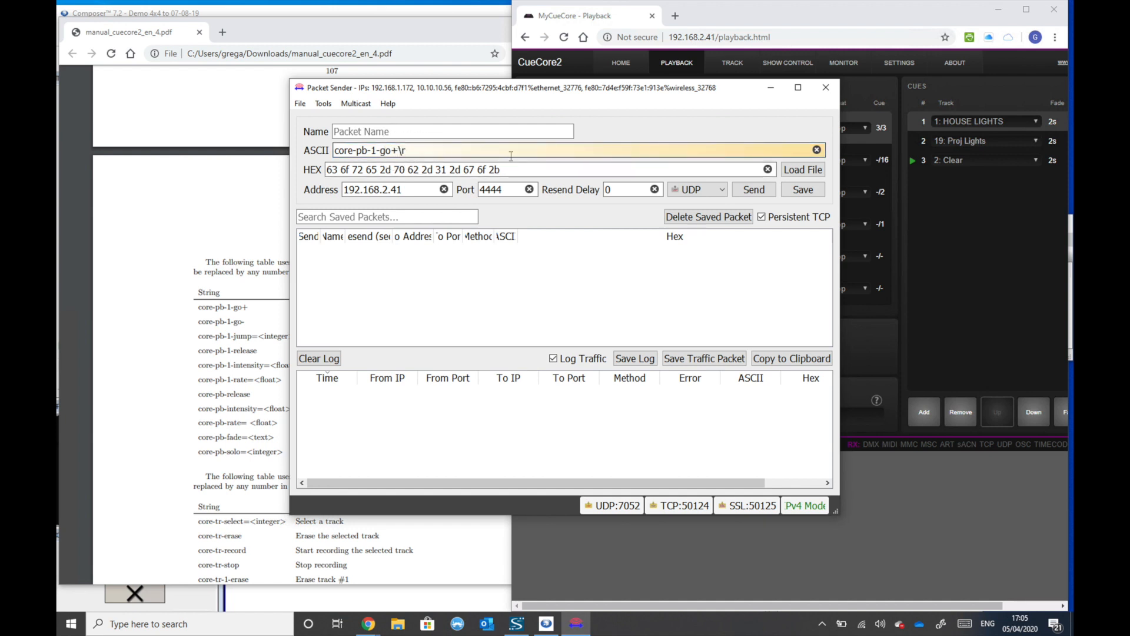
pyautogui.moveTo(522, 93); pyautogui.dragTo(372, 68)
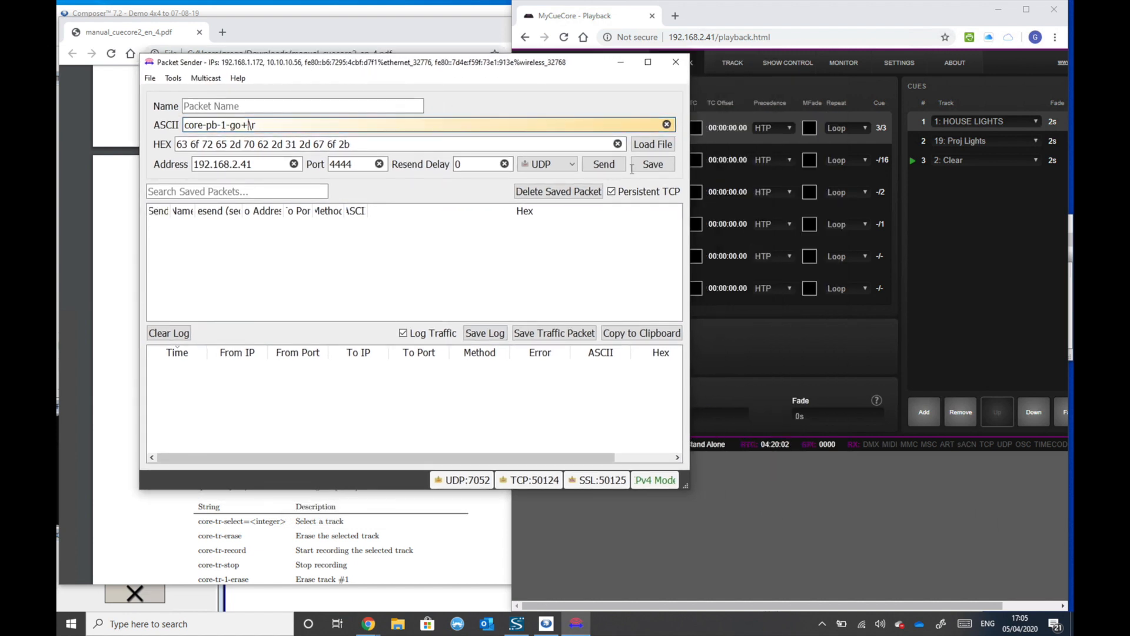
pyautogui.click(607, 167)
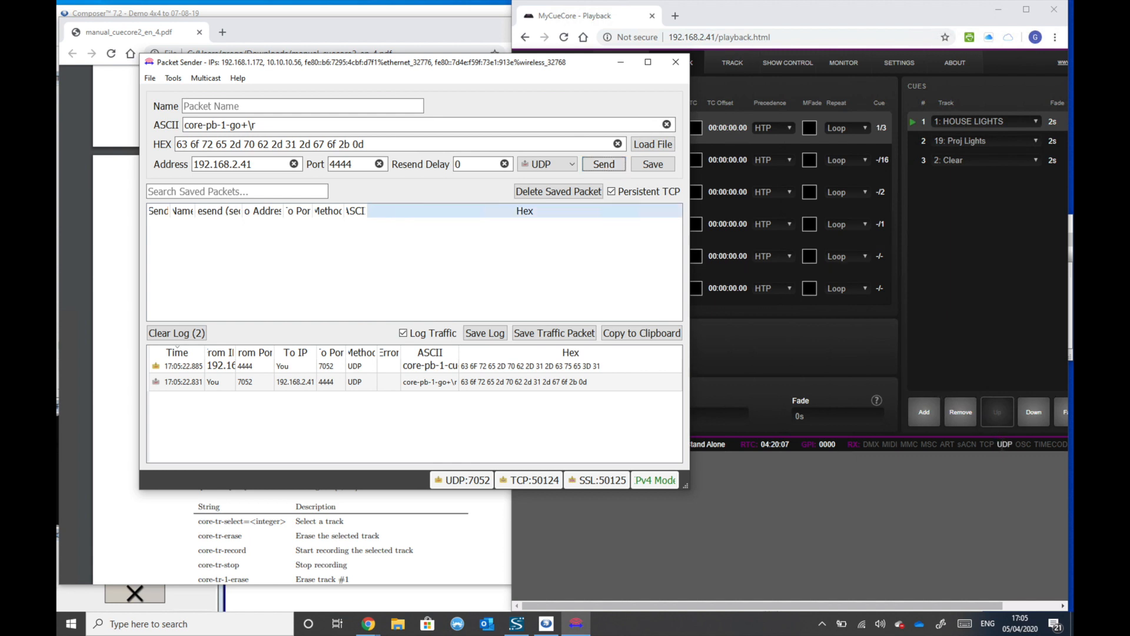
pyautogui.press('space')
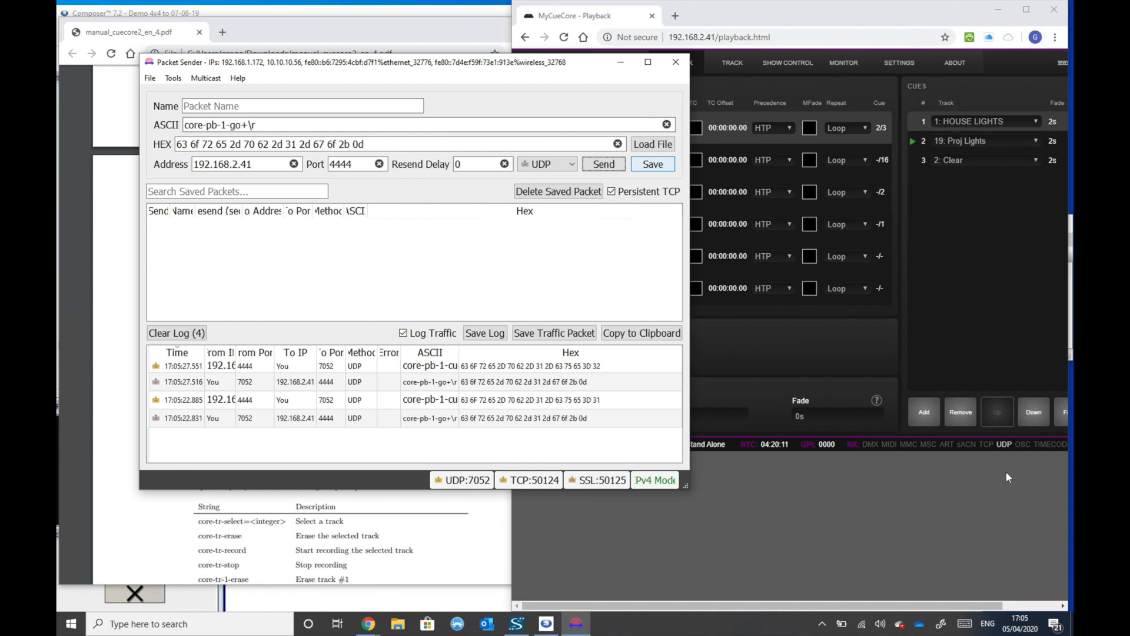
# - Examine the CueCore2's replies in the traffic log with a widened ASCII column, and close Packet Sender
pyautogui.click(199, 369)
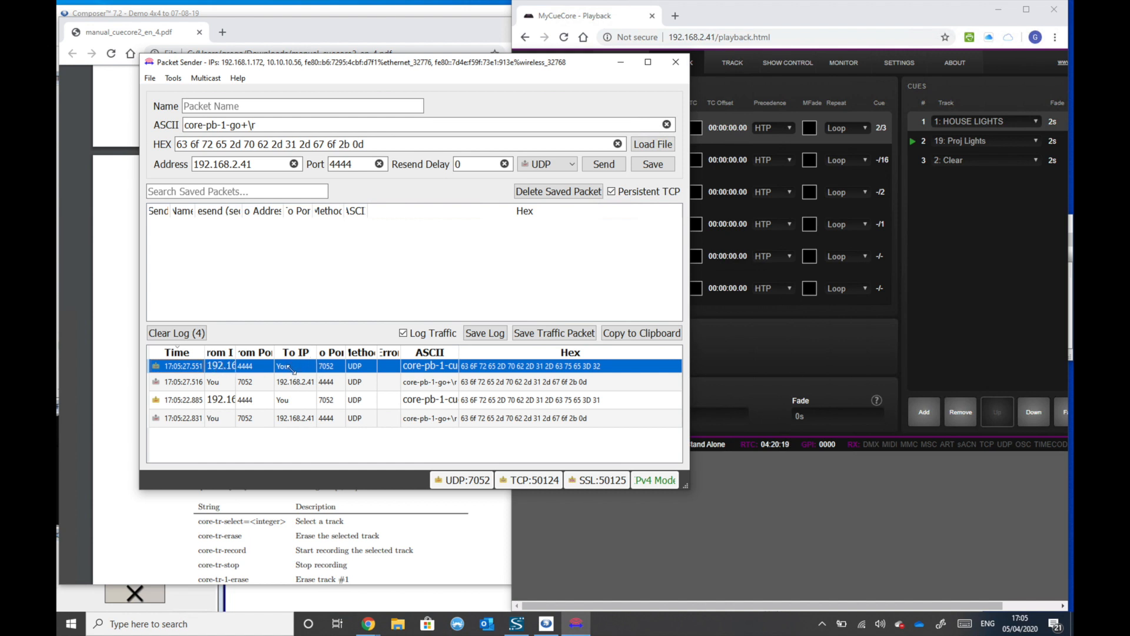
pyautogui.moveTo(459, 352); pyautogui.dragTo(508, 352)
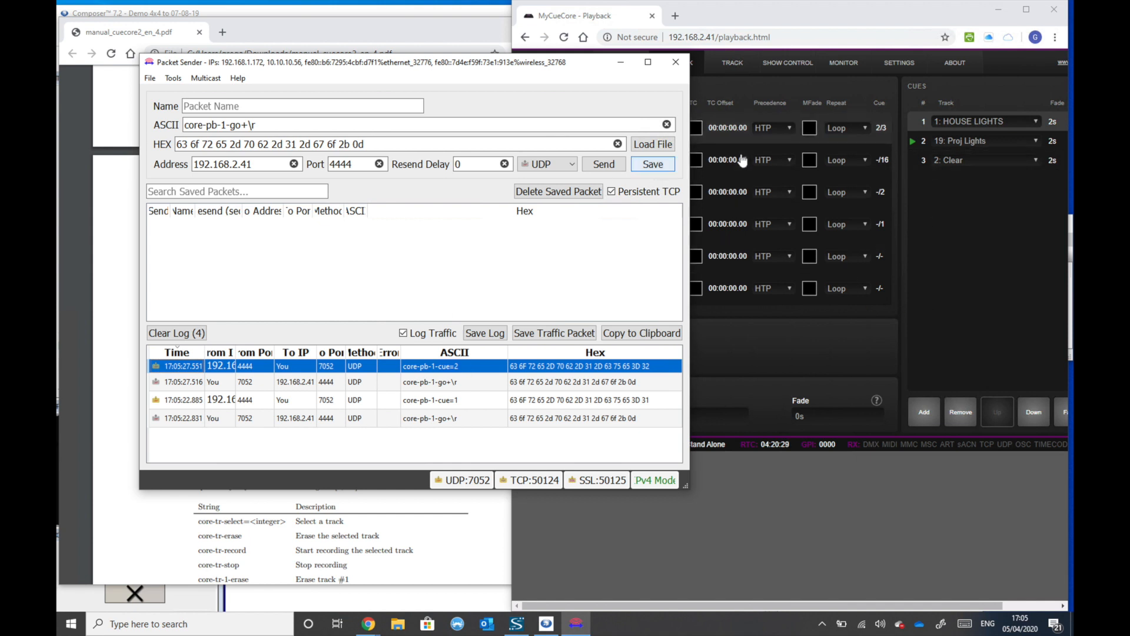
pyautogui.click(675, 62)
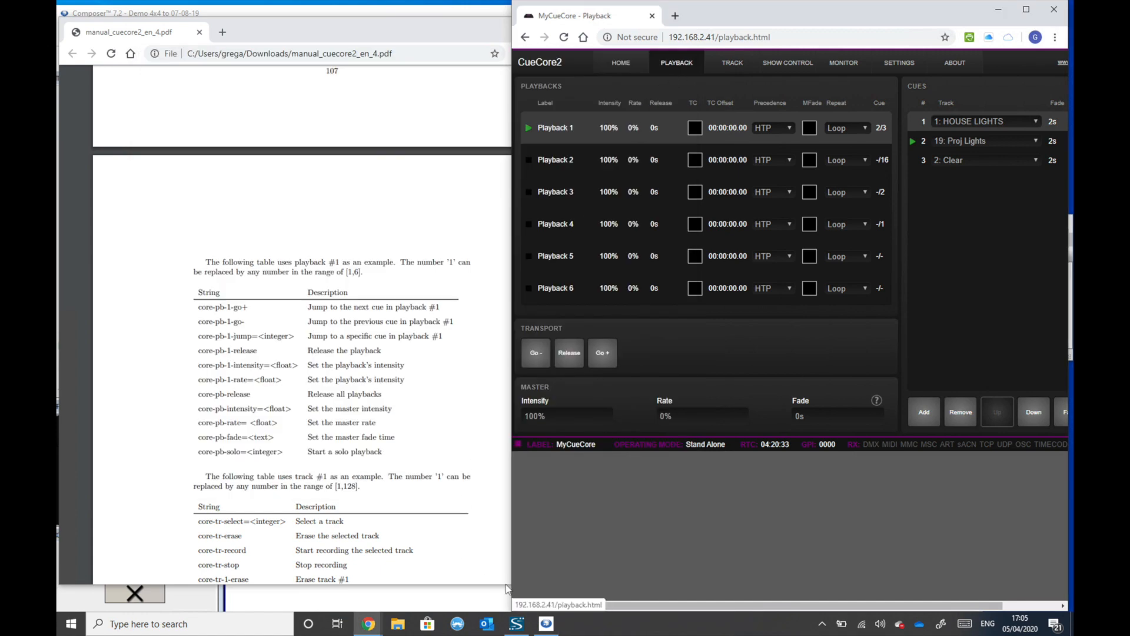
# - Switch to Composer and place a Network String Output module in the empty area below the mixers in the Prism 4x4 design
pyautogui.click(546, 623)
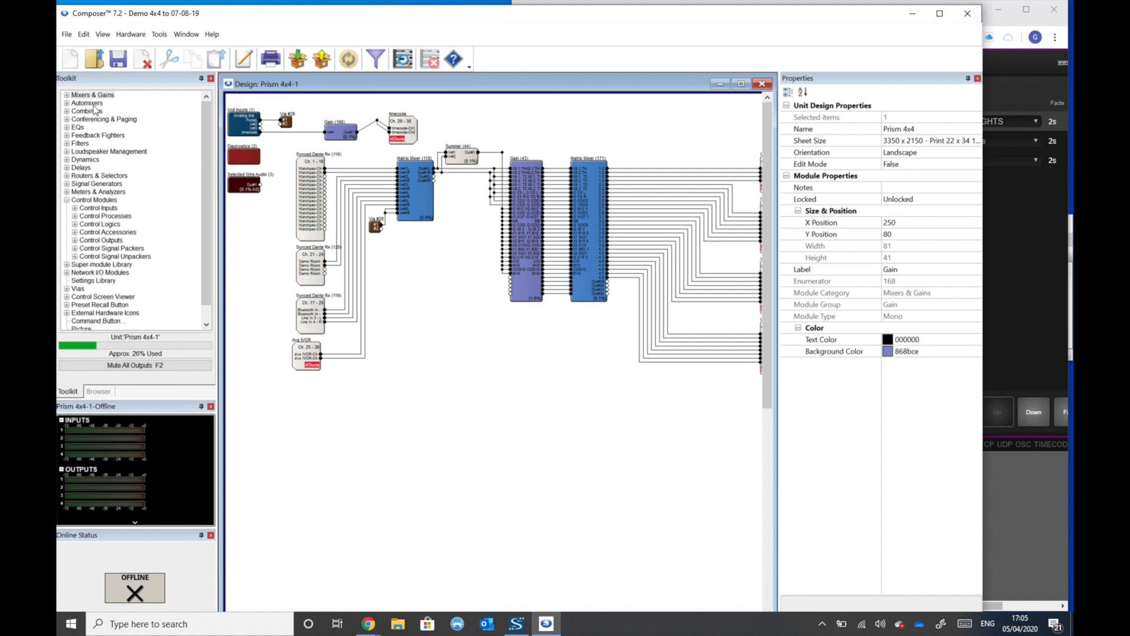
pyautogui.click(89, 201)
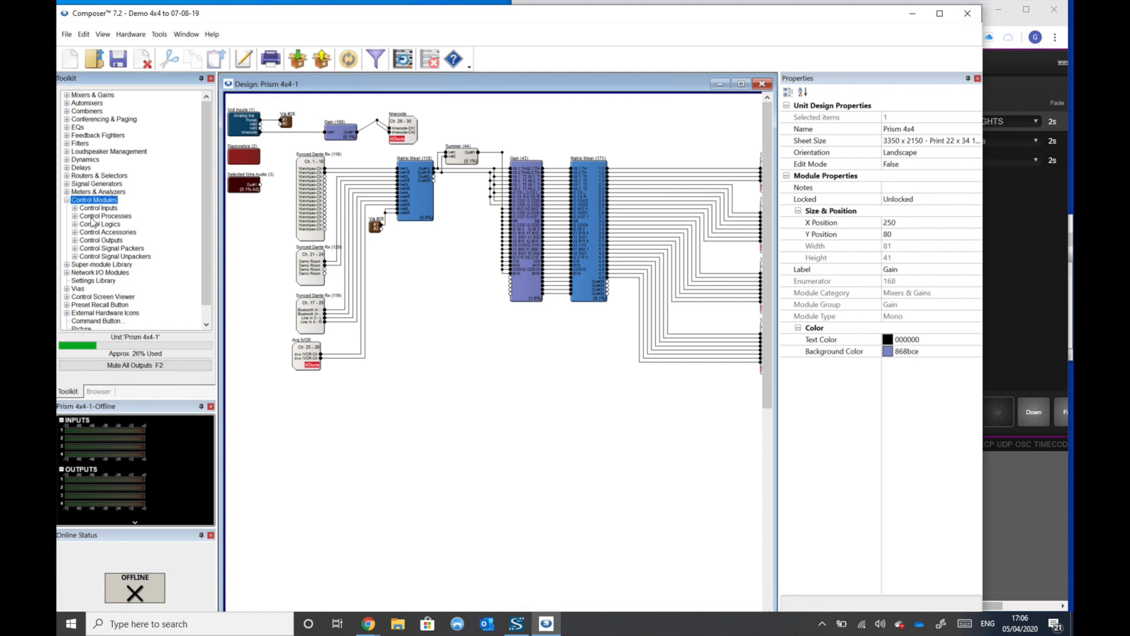
pyautogui.click(76, 240)
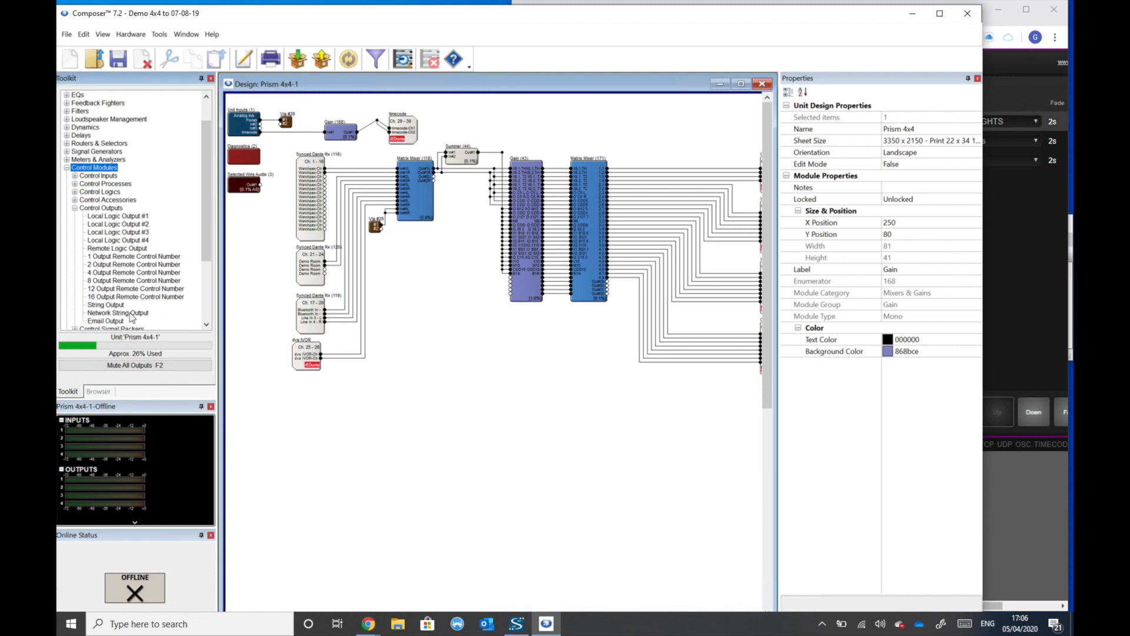
pyautogui.moveTo(130, 317); pyautogui.dragTo(499, 386)
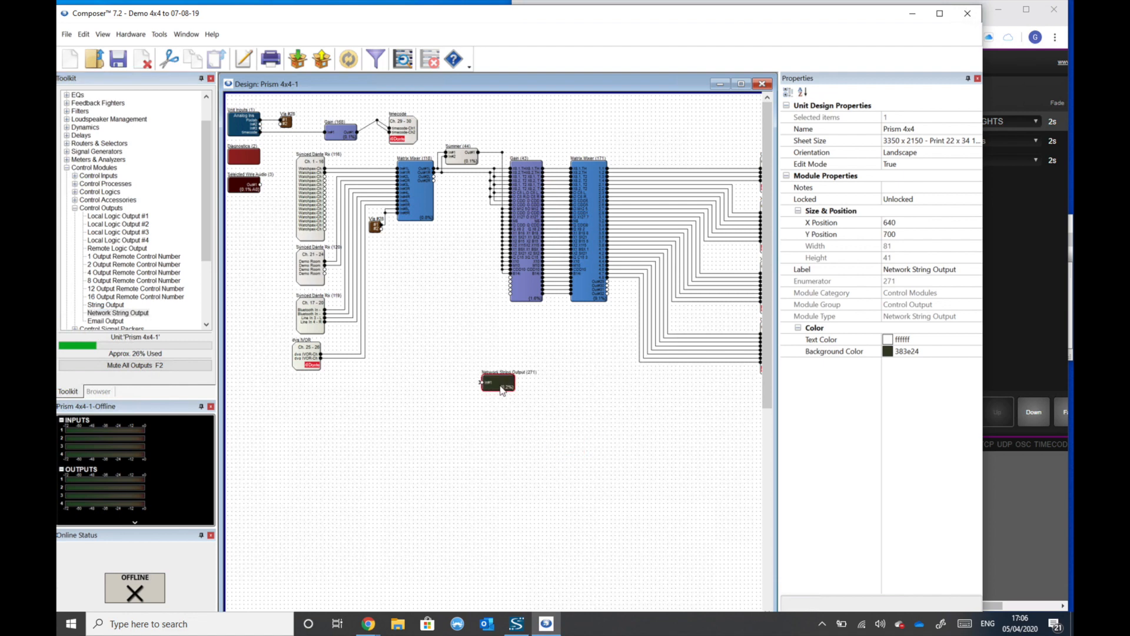
# - Configure the Network String Output module with string core-pb-1-go+, IP address 192.168.2.41 and network port 4444
pyautogui.doubleClick(501, 390)
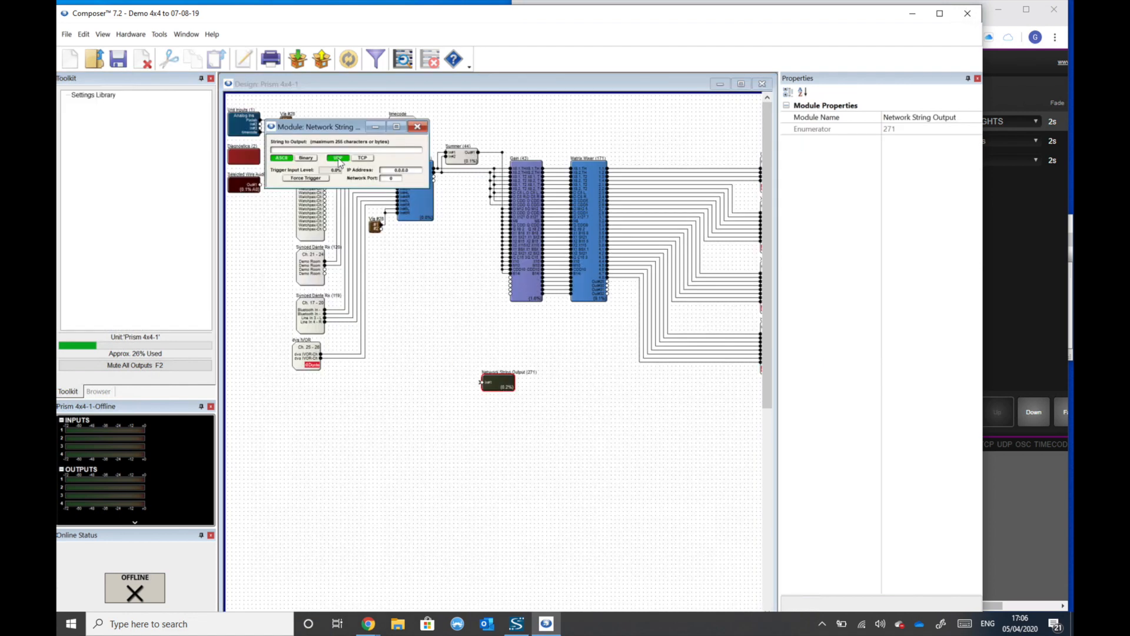
pyautogui.click(305, 150)
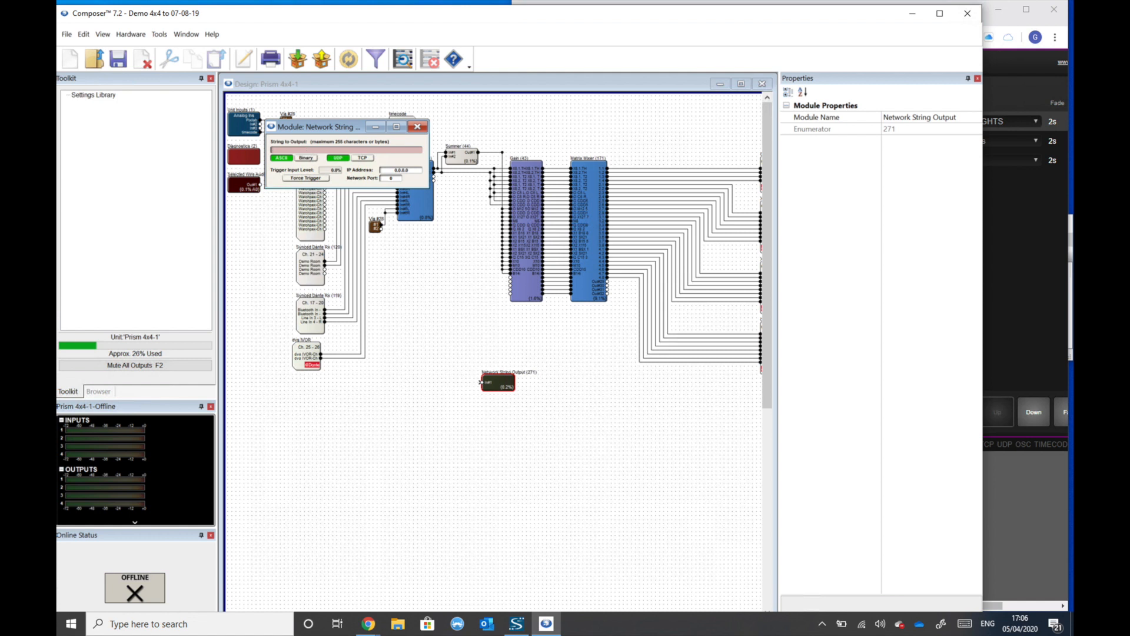
pyautogui.write('core-pb-1-go-')
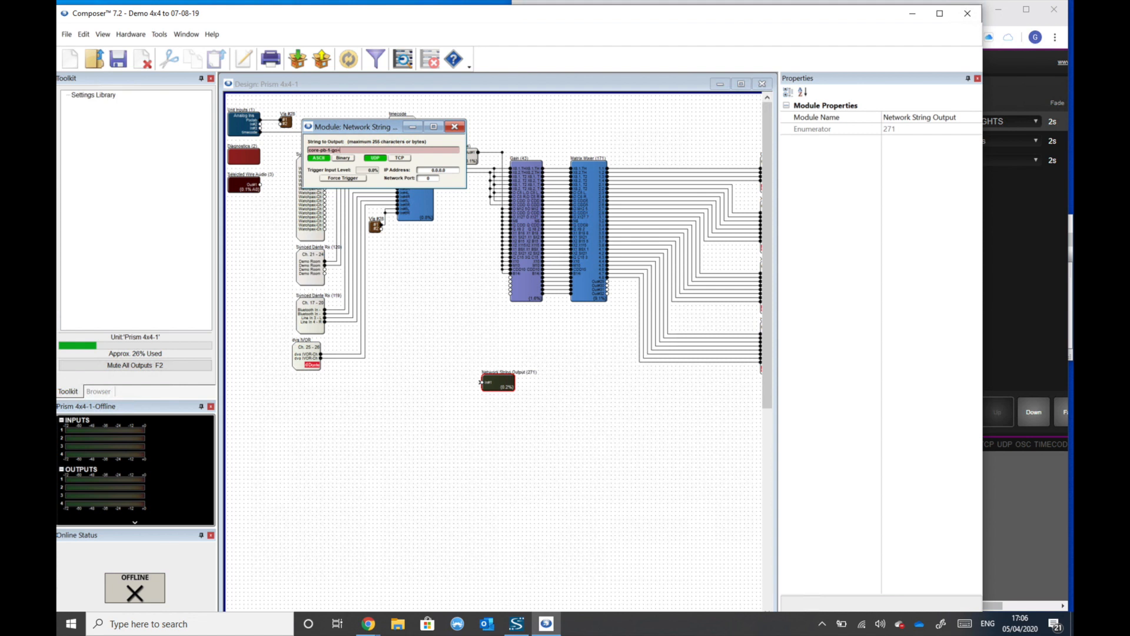
pyautogui.click(429, 174)
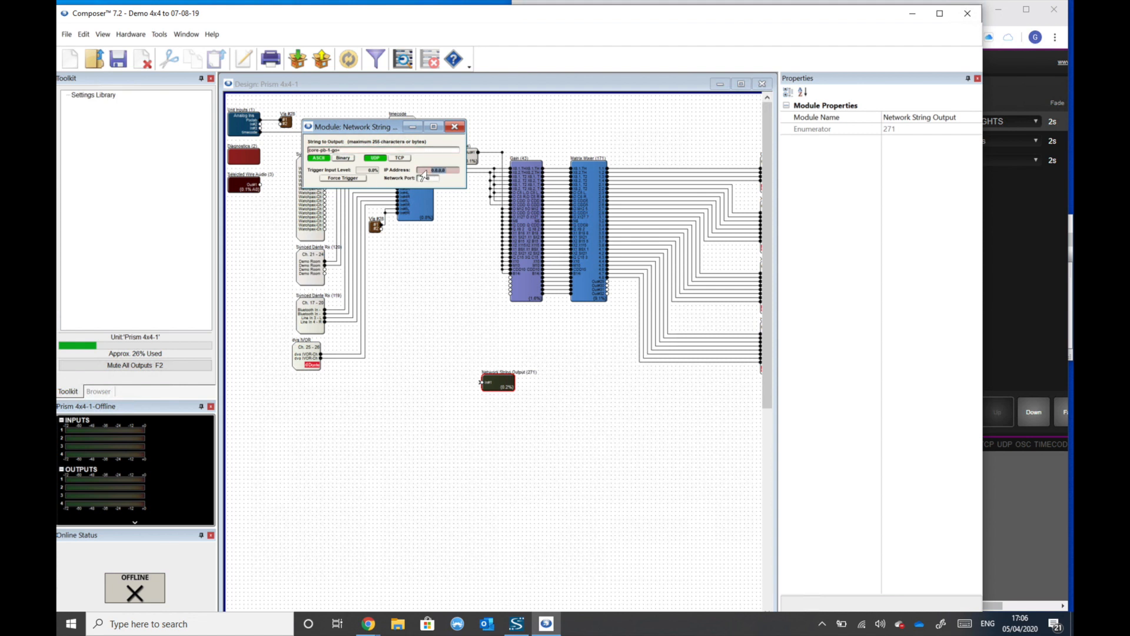
pyautogui.write('192.168.2.41')
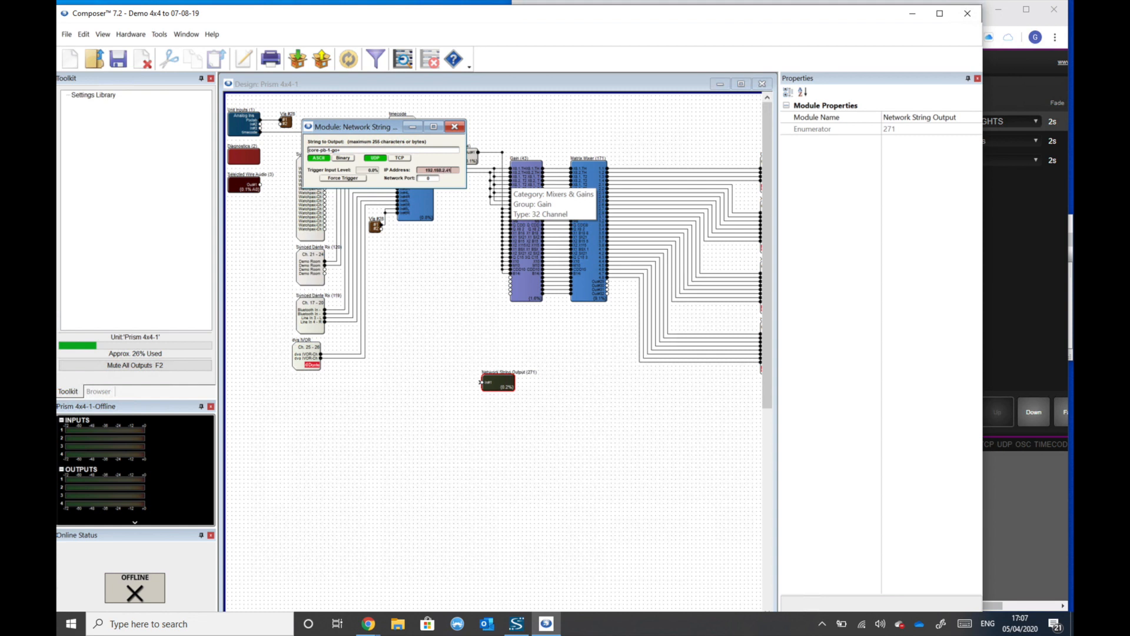
pyautogui.click(435, 179)
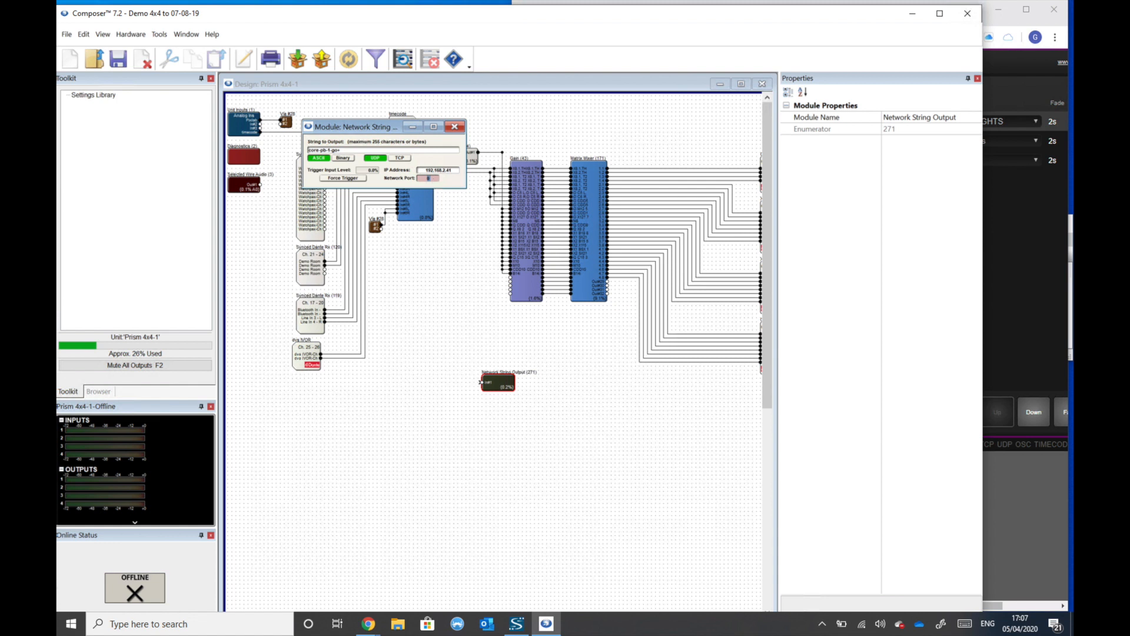
pyautogui.write('4444')
# - Force-trigger the network string, check Playback 1 on the CueCore2 page and return to the Composer design
pyautogui.click(360, 180)
pyautogui.click(1011, 247)
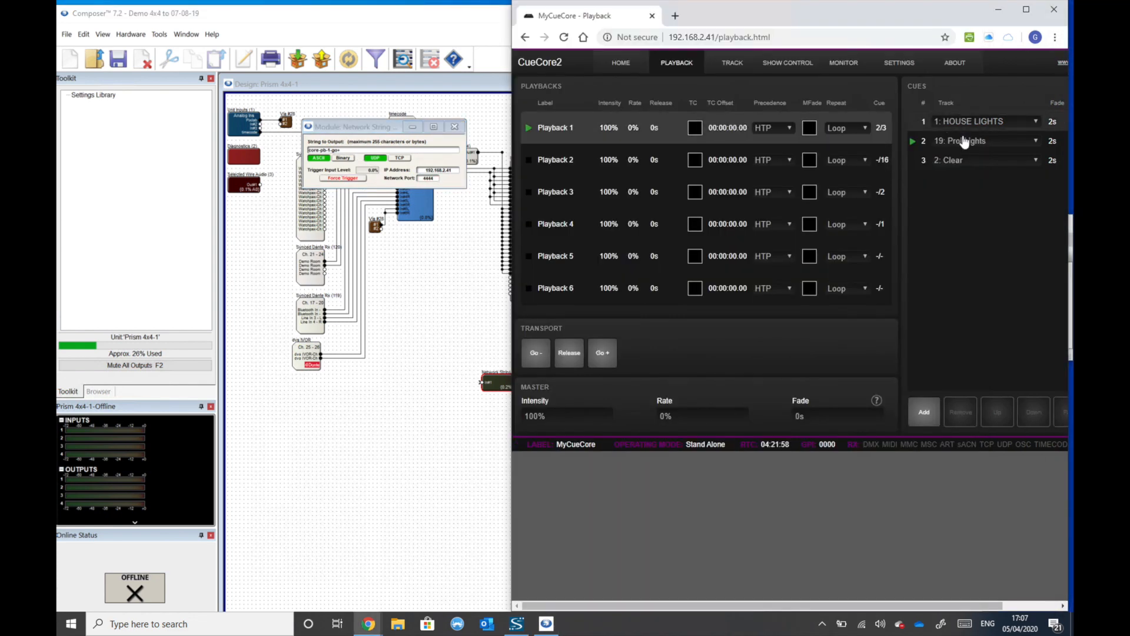
pyautogui.click(380, 179)
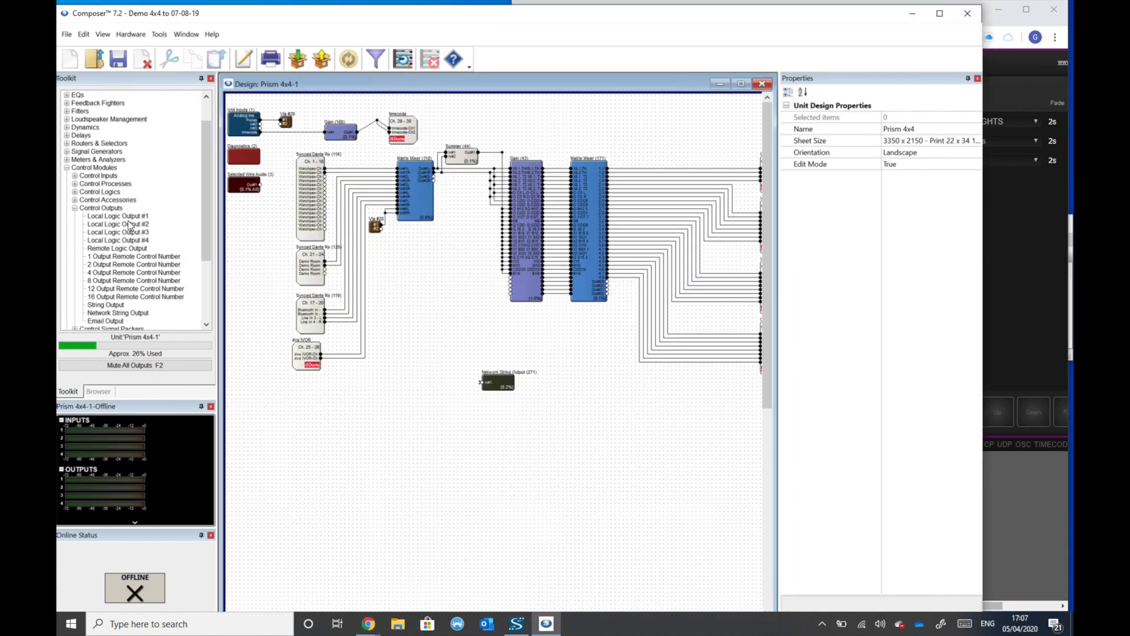
# - Place a 1 Button Momentary module beside the Network String Output and wire its output to that module's input
pyautogui.click(76, 175)
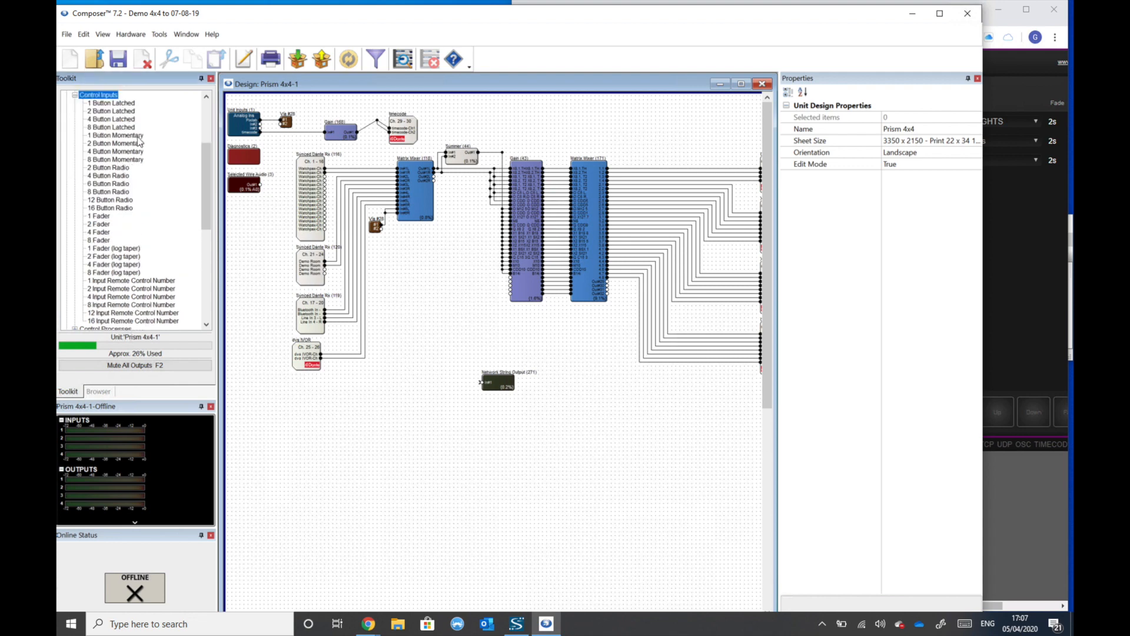
pyautogui.moveTo(132, 149); pyautogui.dragTo(481, 382)
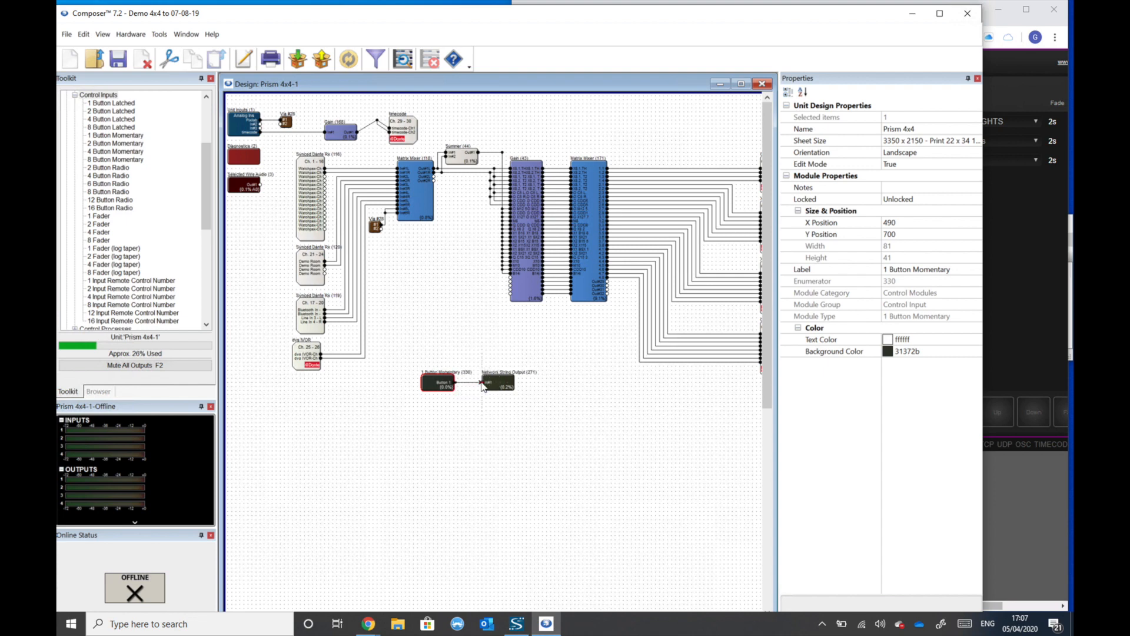
# - Test the momentary module's On button several times and review the Network String Output module's settings
pyautogui.doubleClick(447, 389)
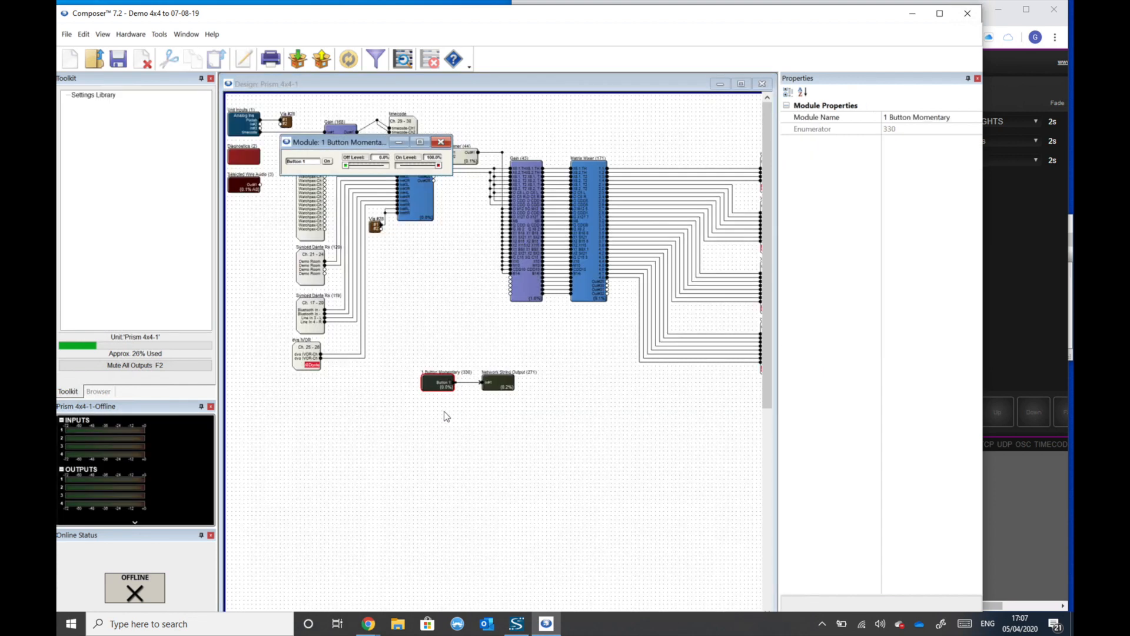
pyautogui.click(329, 163)
pyautogui.click(329, 162)
pyautogui.click(329, 163)
pyautogui.click(329, 163)
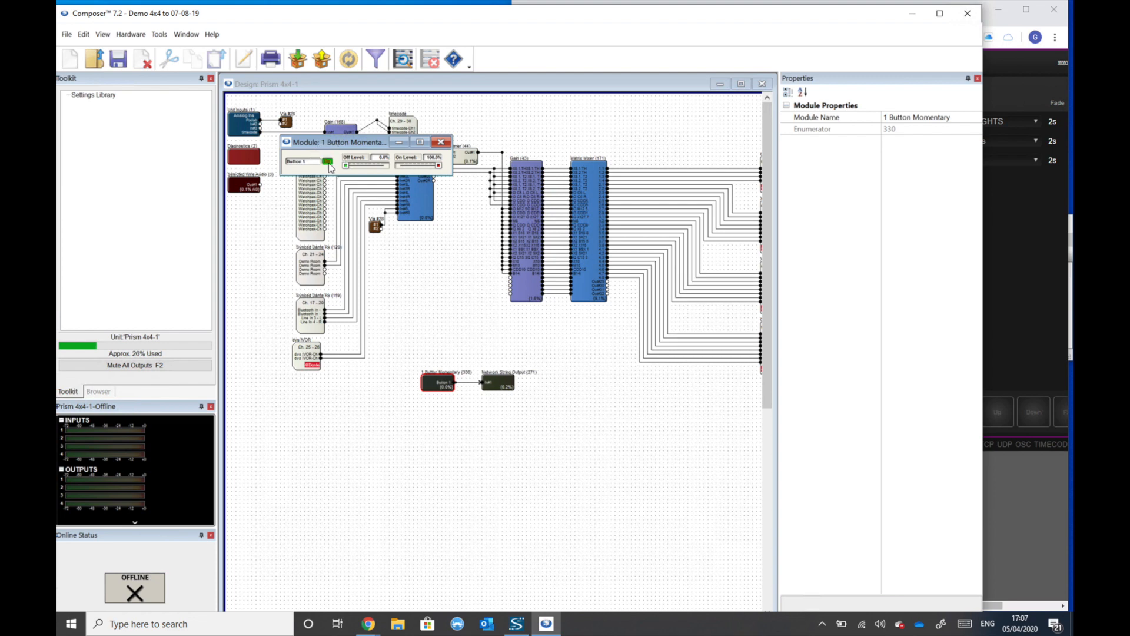
pyautogui.click(499, 383)
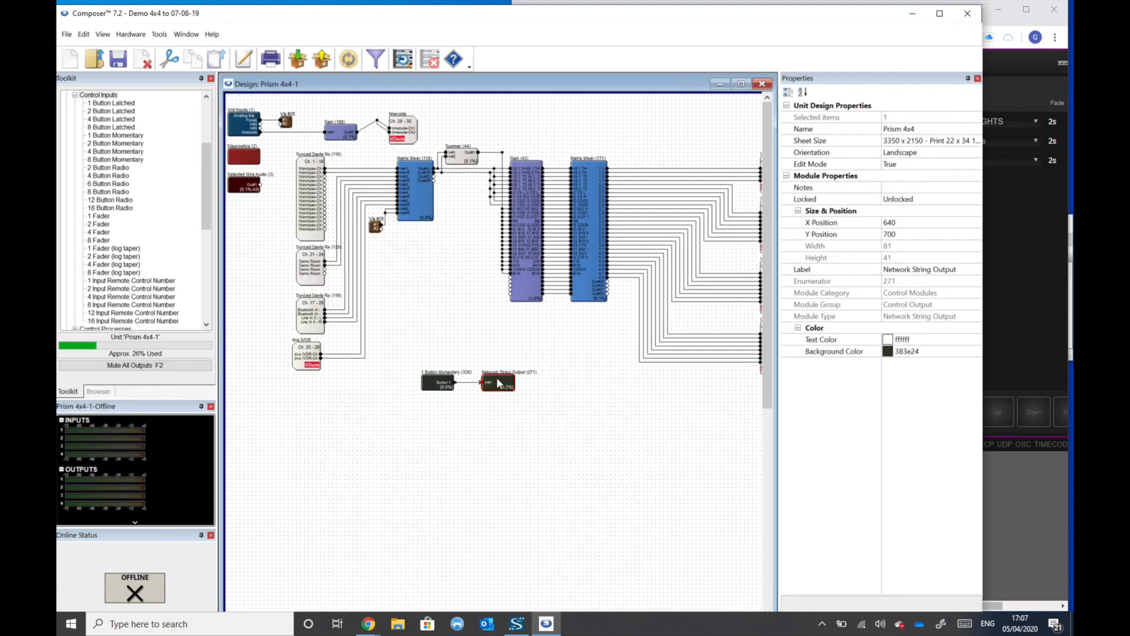
pyautogui.doubleClick(499, 384)
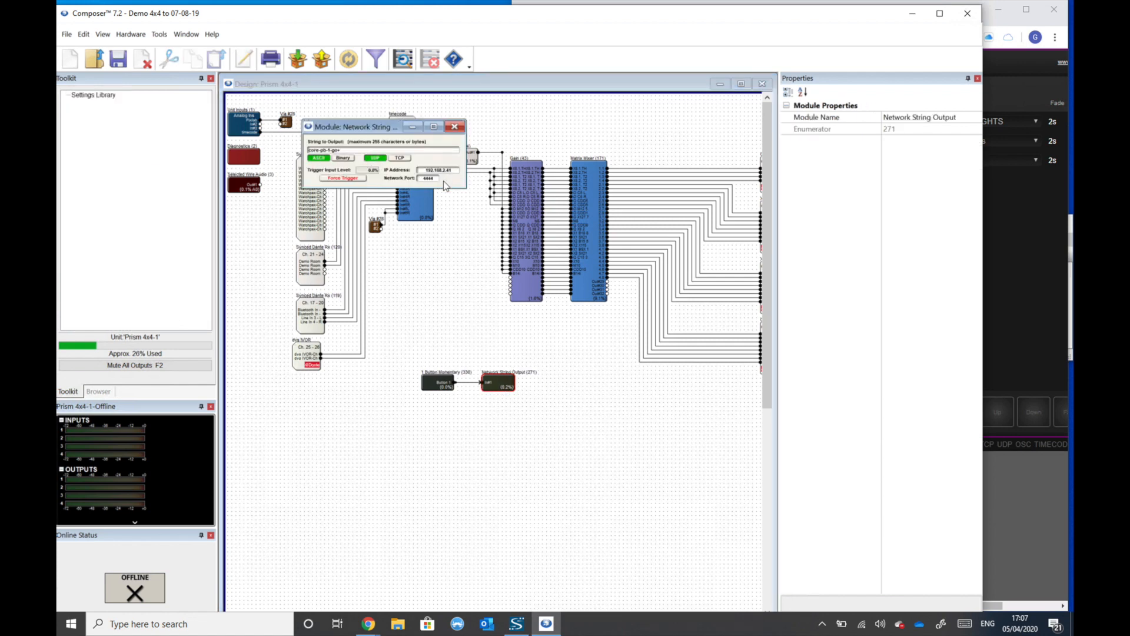
# - Copy the 1 Button Momentary module's Channel 1 Momentary Button to Control Screen #1
pyautogui.doubleClick(441, 388)
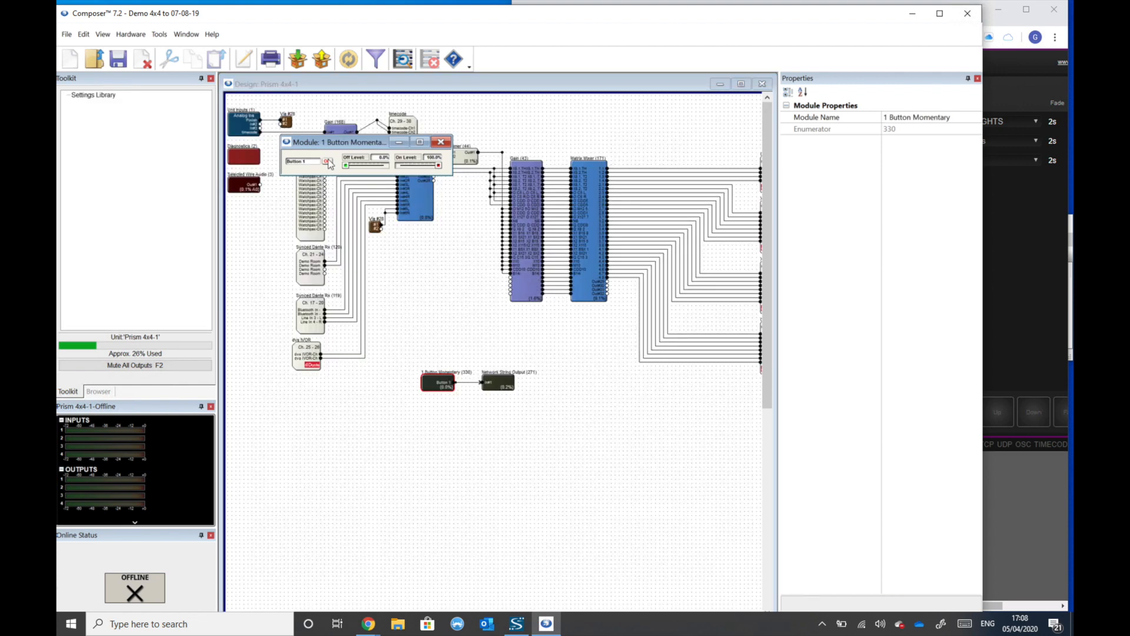
pyautogui.rightClick(327, 160)
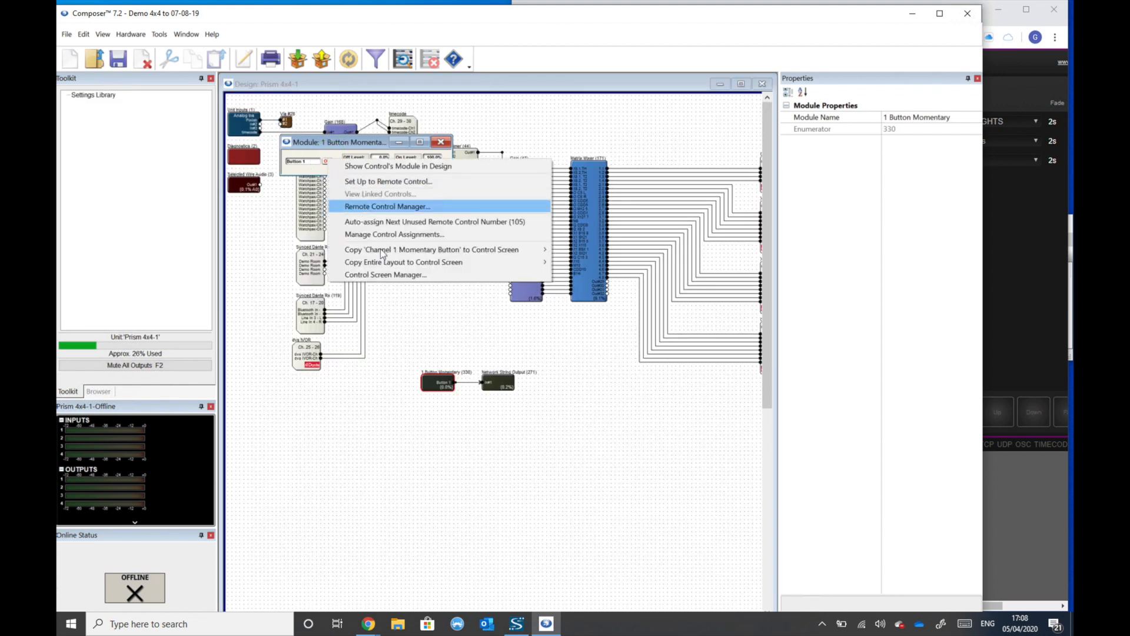
pyautogui.moveTo(401, 255)
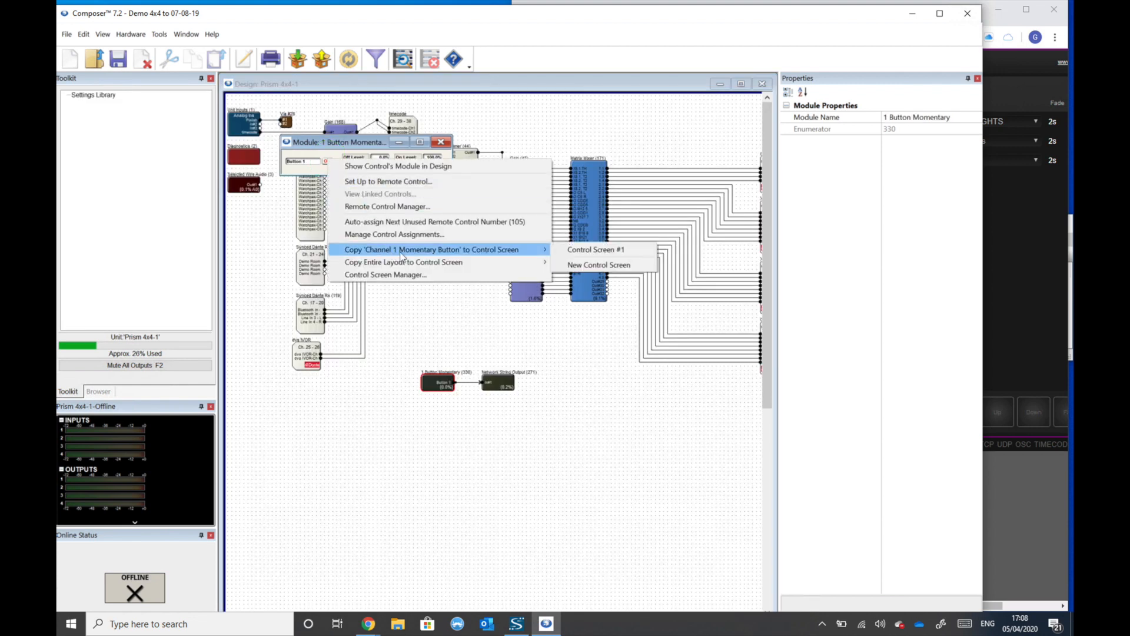
pyautogui.click(570, 251)
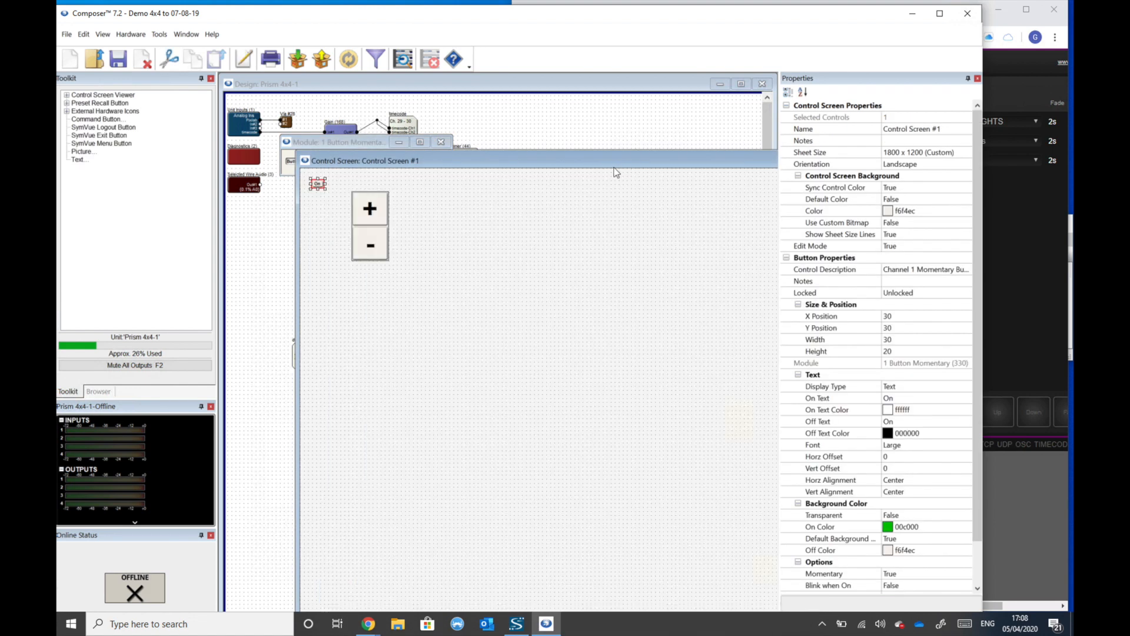
# - Move the copied button to about X 510, Y 230, enlarge it to about 310 by 220, and return to the design
pyautogui.moveTo(318, 184); pyautogui.dragTo(512, 265)
pyautogui.moveTo(605, 321); pyautogui.dragTo(632, 350)
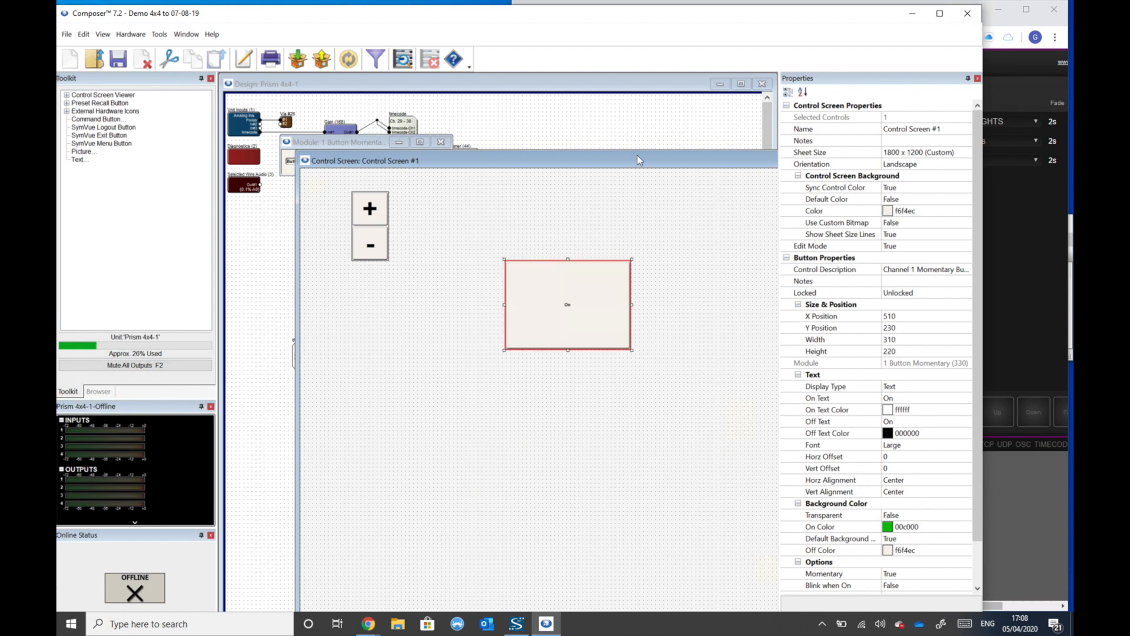
pyautogui.moveTo(661, 159); pyautogui.dragTo(592, 150)
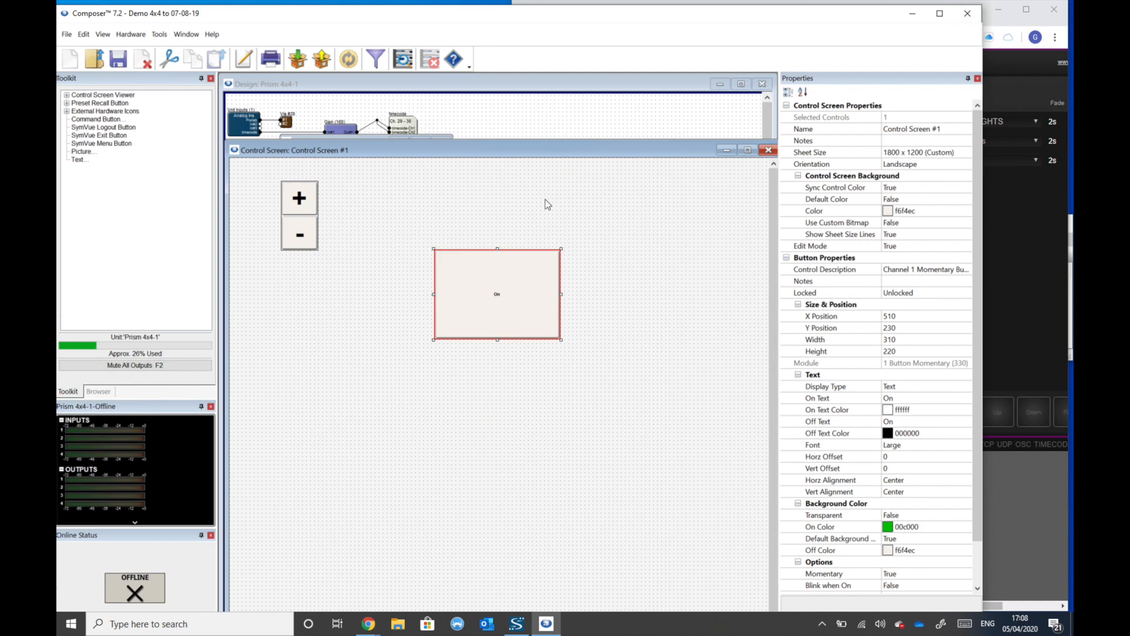
pyautogui.click(550, 112)
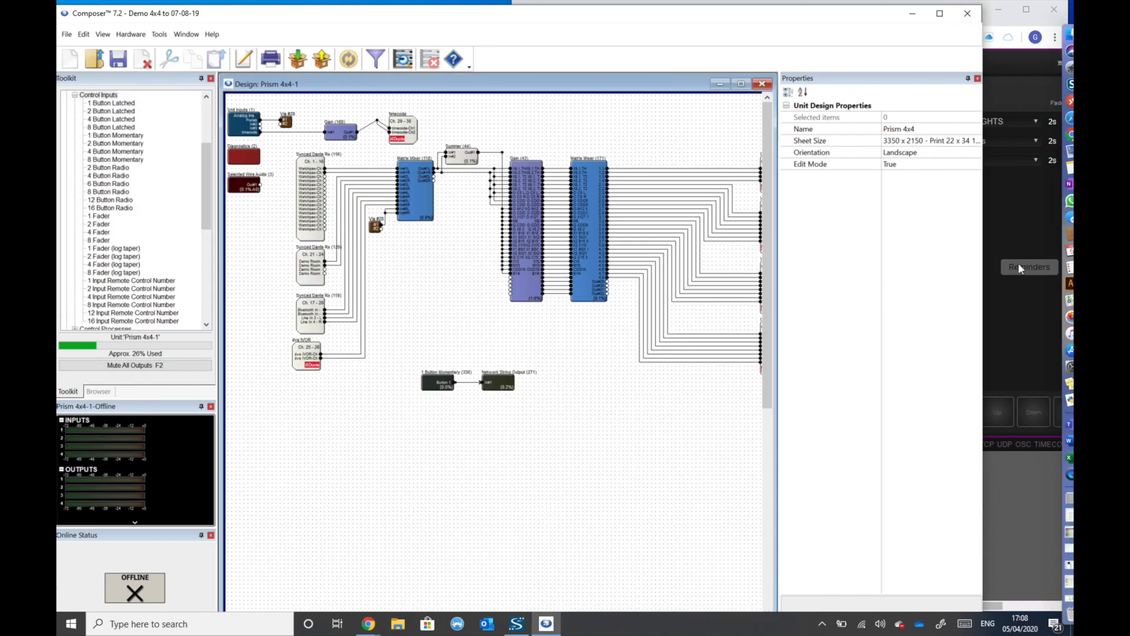
# - Switch to the CueCore2 web page and examine the monitor's TCP and UDP messages, including source addresses and arguments
pyautogui.click(999, 265)
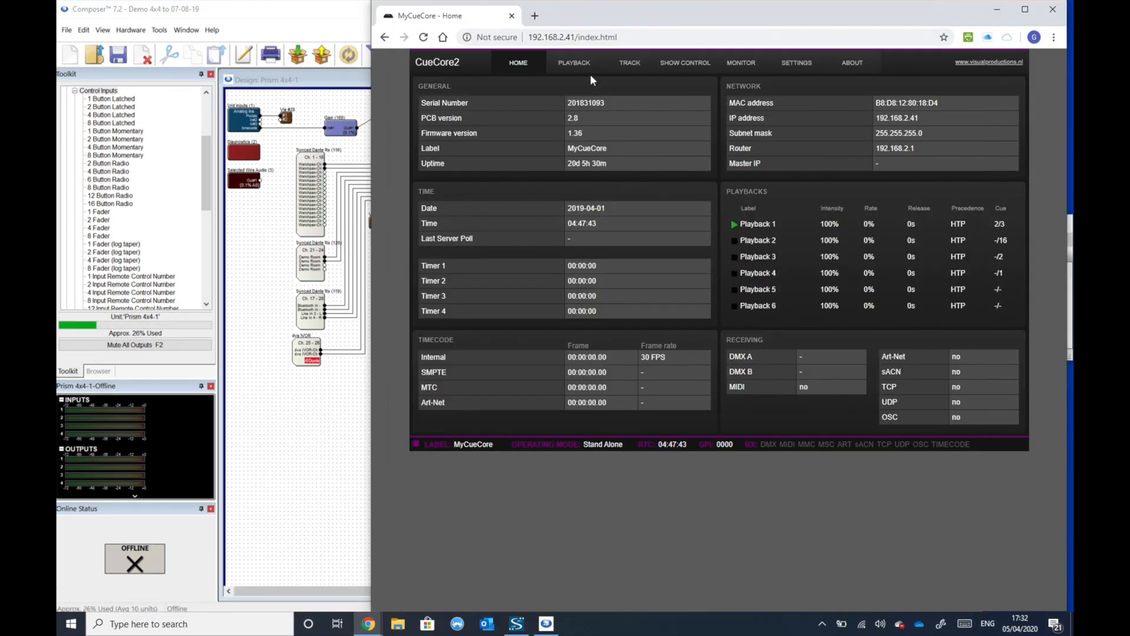
pyautogui.click(742, 62)
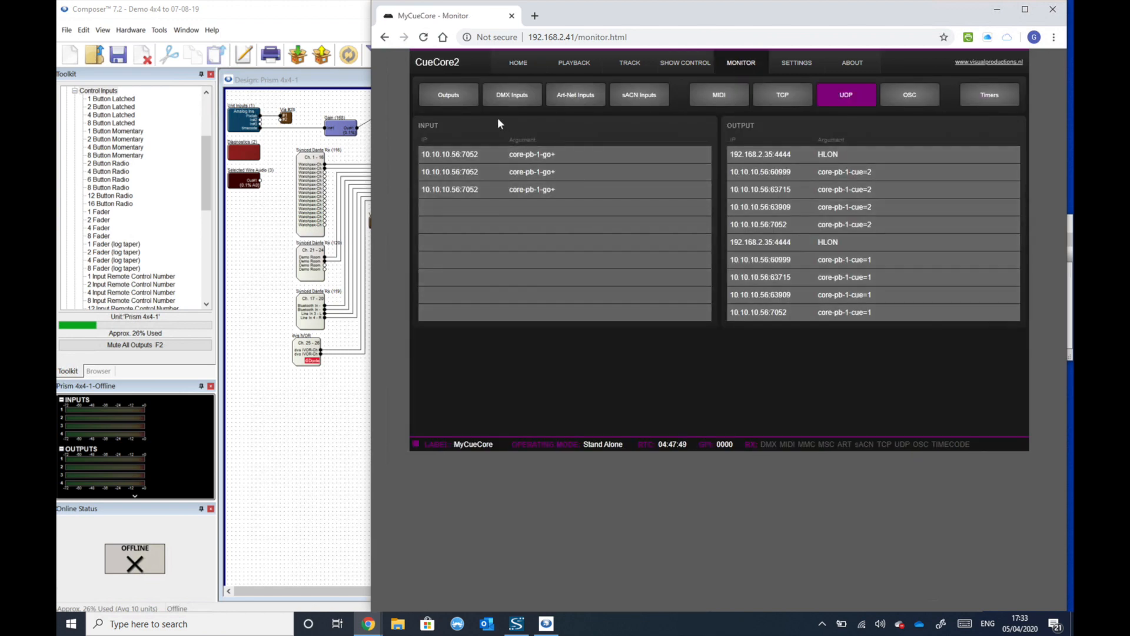
pyautogui.click(791, 96)
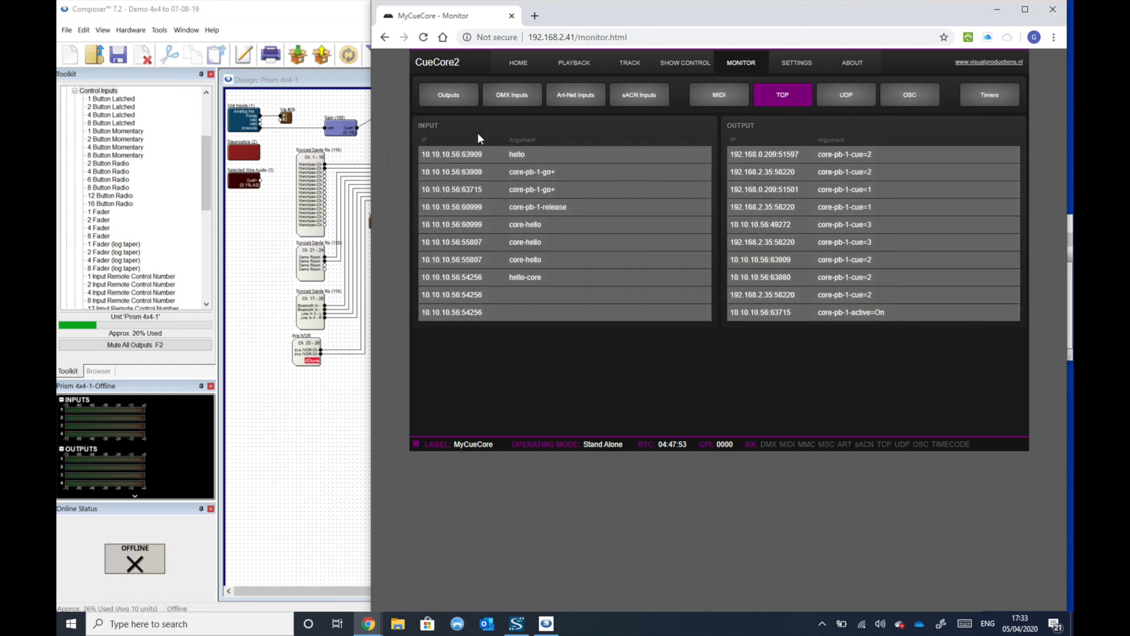
pyautogui.moveTo(421, 155); pyautogui.dragTo(489, 156)
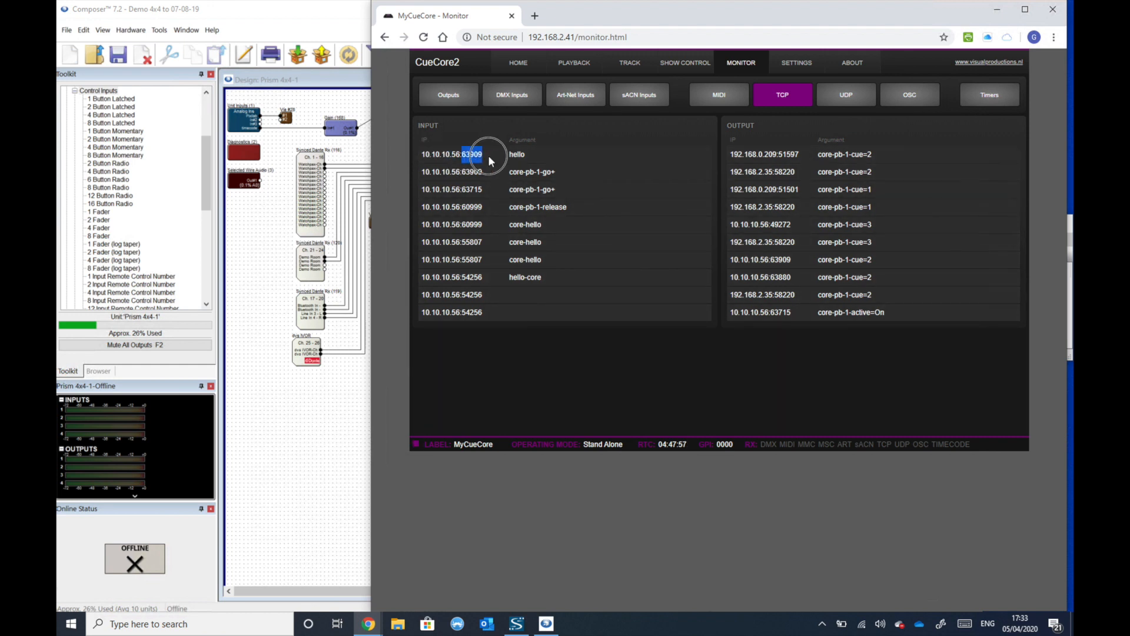
pyautogui.click(523, 154)
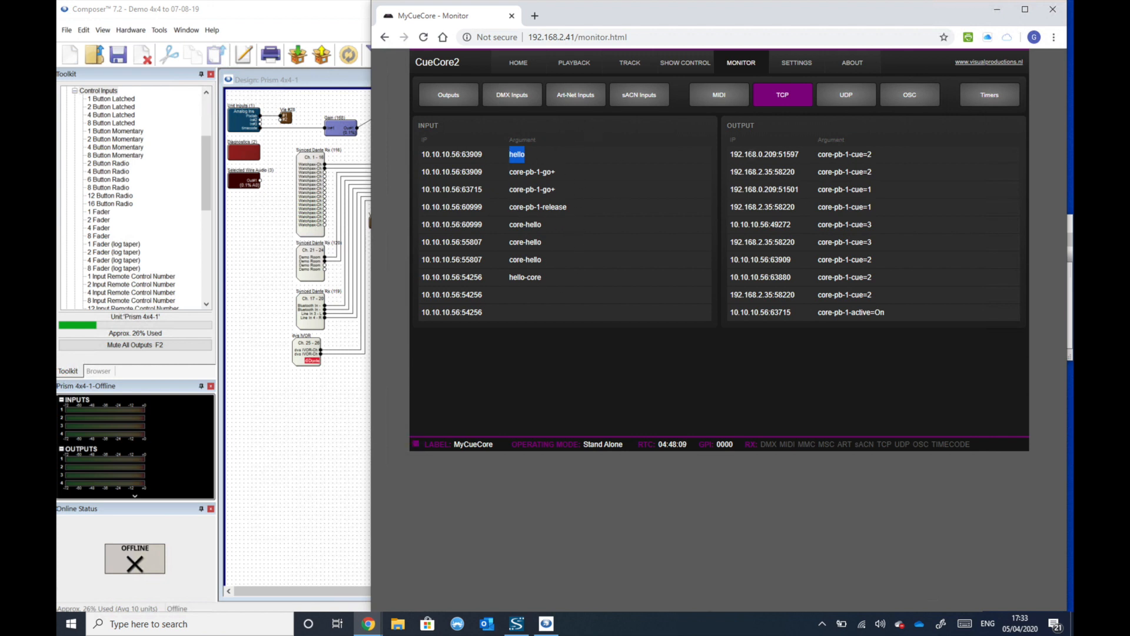
pyautogui.moveTo(734, 155); pyautogui.dragTo(743, 154)
pyautogui.click(858, 100)
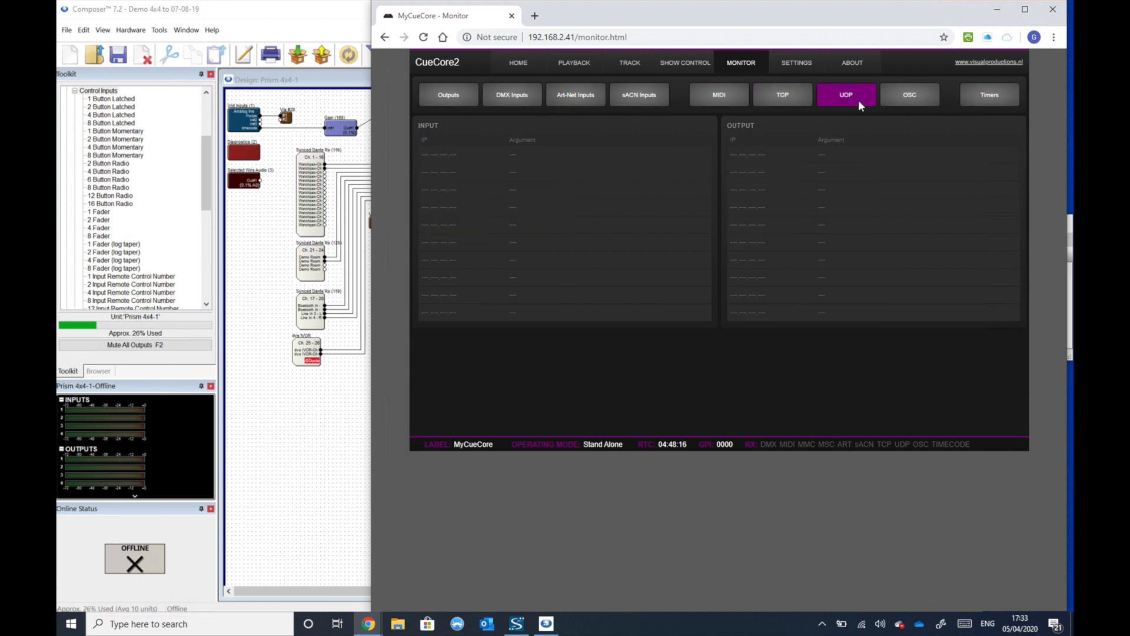